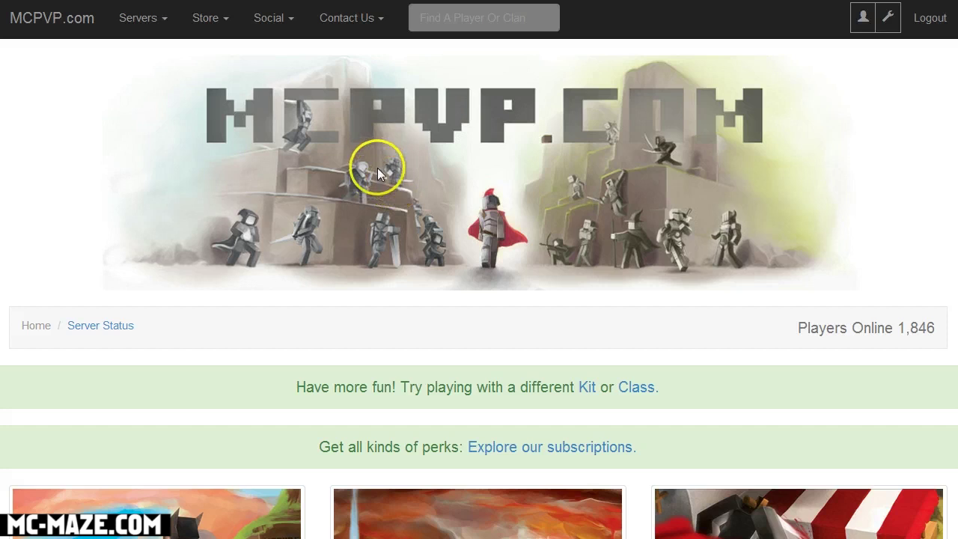
Open the Maze Runner game page from the server list
left_click(460, 218)
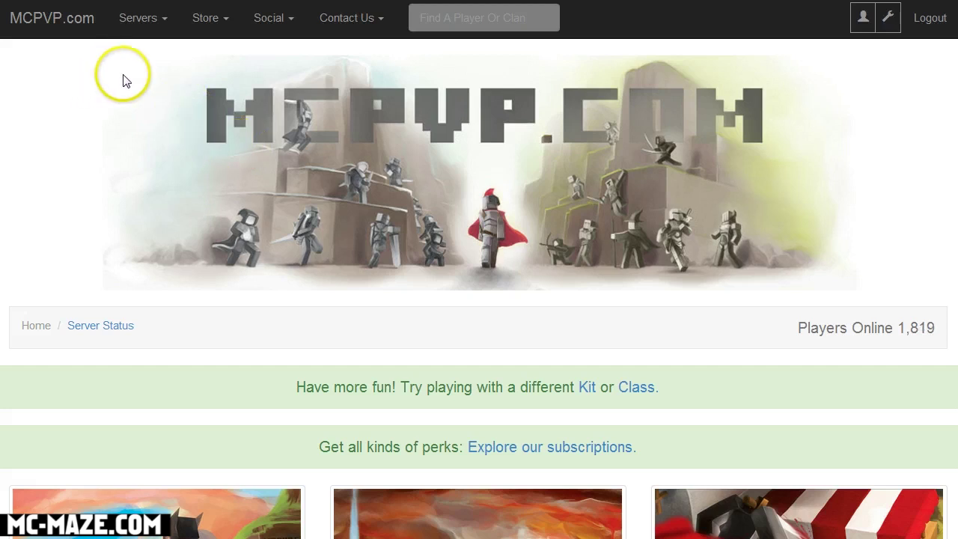
scroll(541, 122, "down", 5)
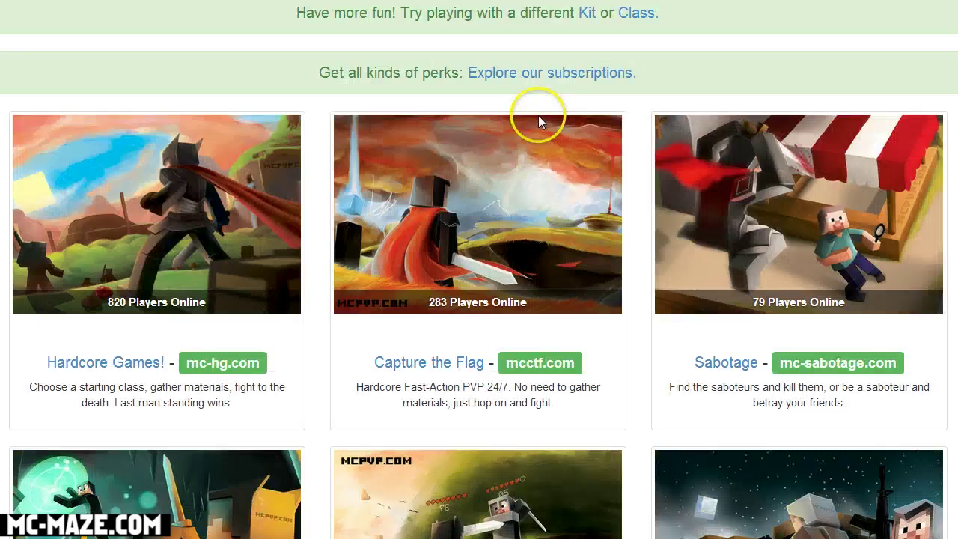
scroll(524, 154, "down", 8)
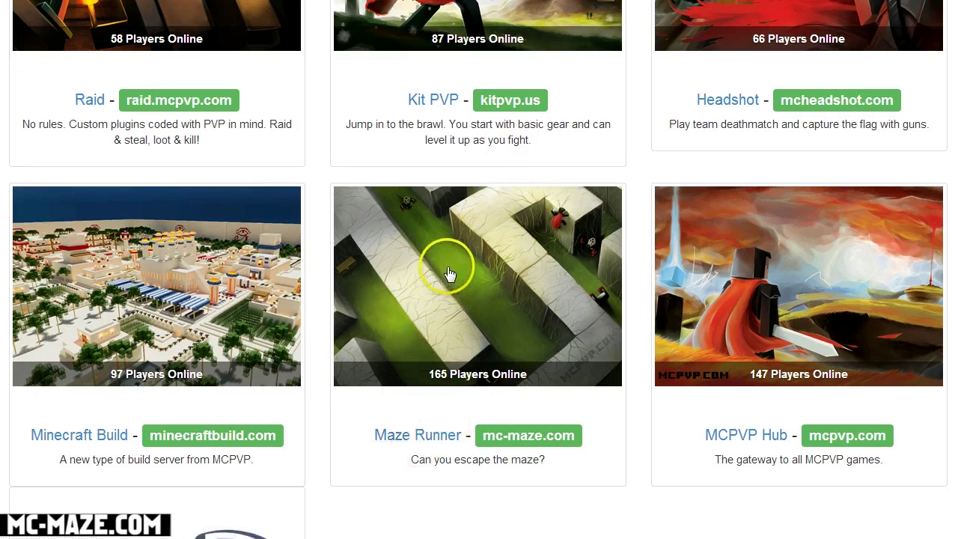
left_click(384, 436)
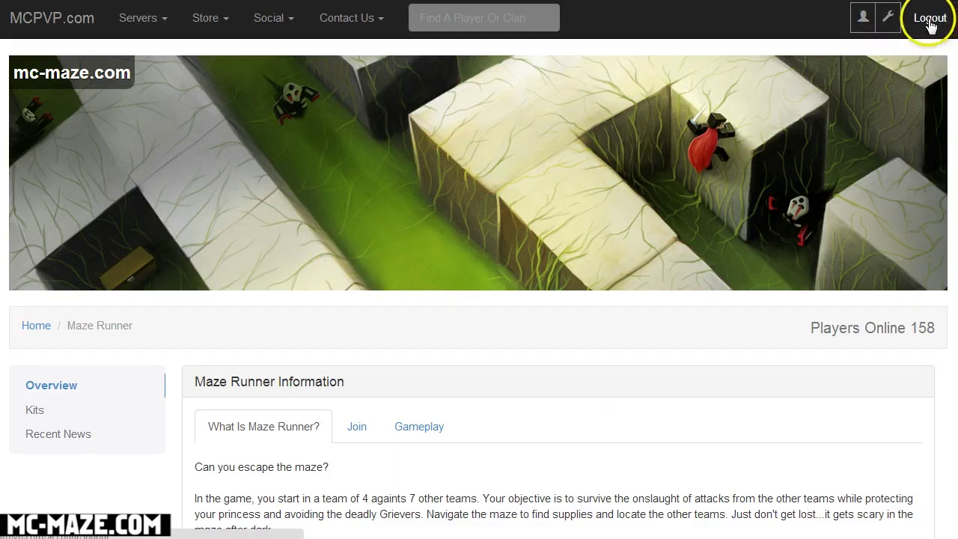
Open the page for building a custom Maze Runner kit
scroll(474, 232, "down", 6)
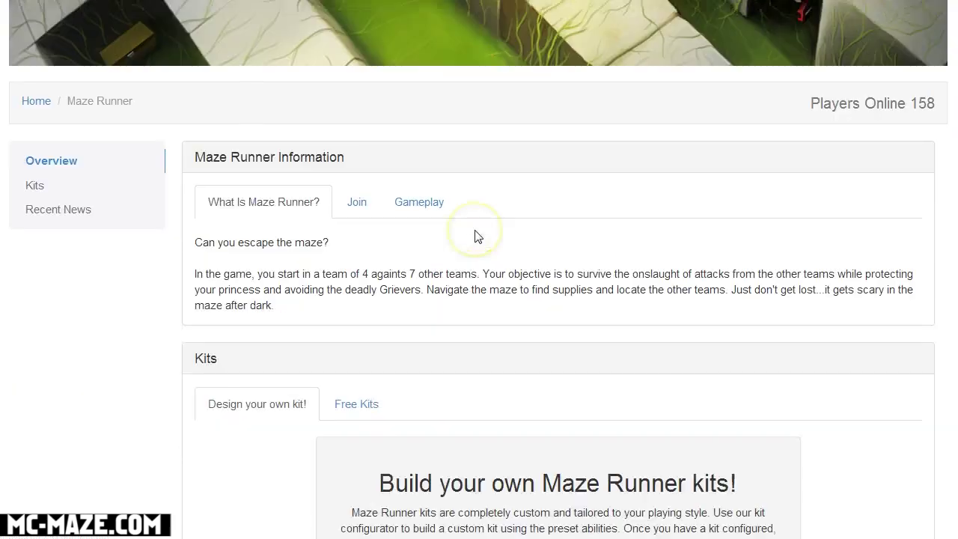
scroll(422, 241, "down", 1)
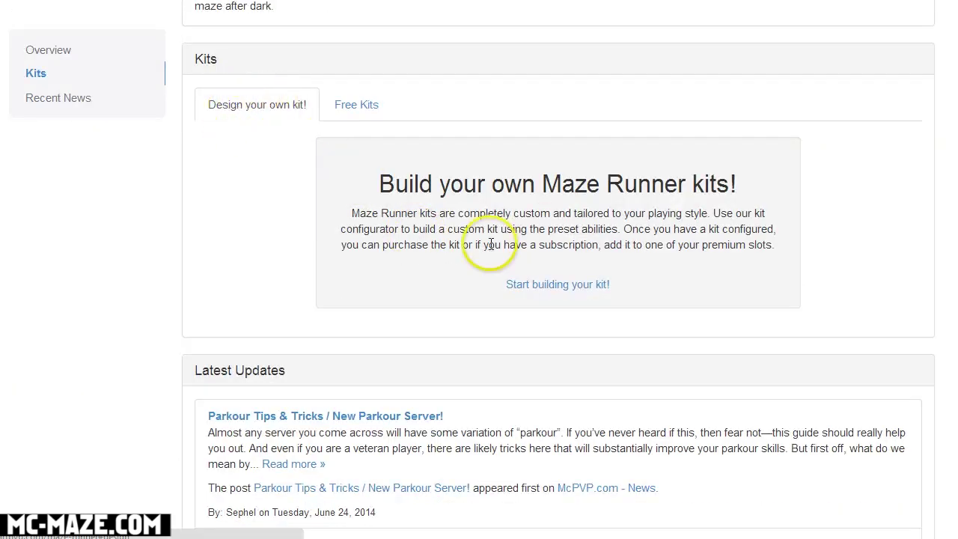
left_click(546, 287)
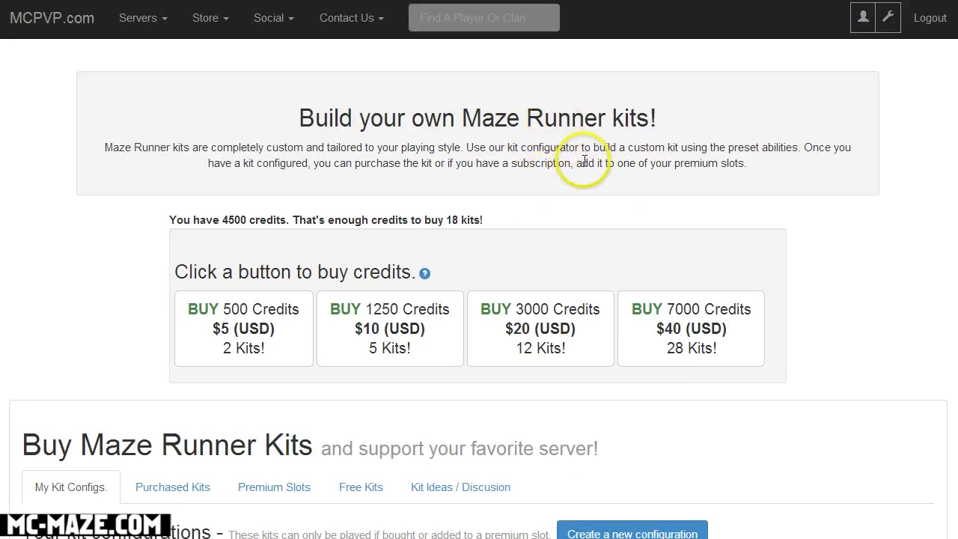
Create a new kit configuration alongside the existing Maze Runner kit configurations
scroll(585, 161, "down", 1)
scroll(584, 165, "down", 3)
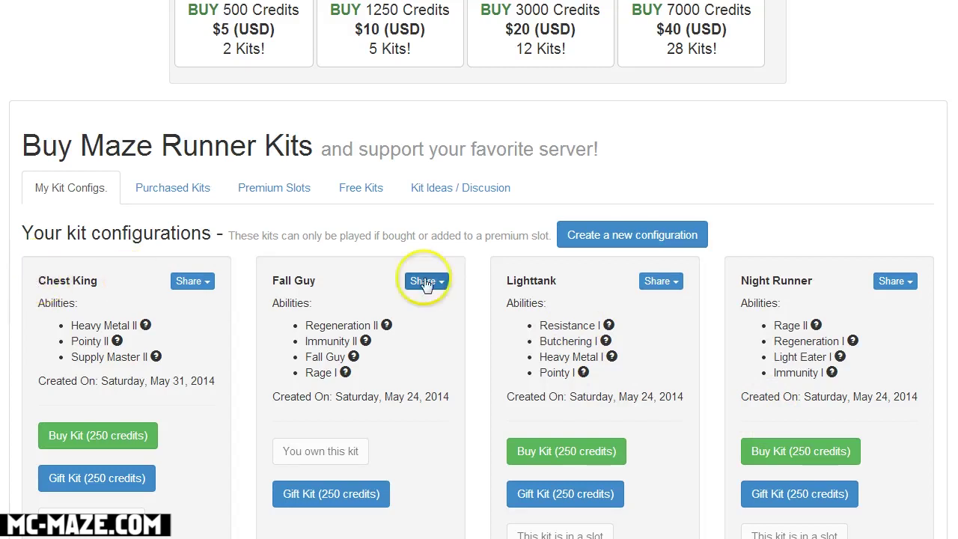
left_click(621, 240)
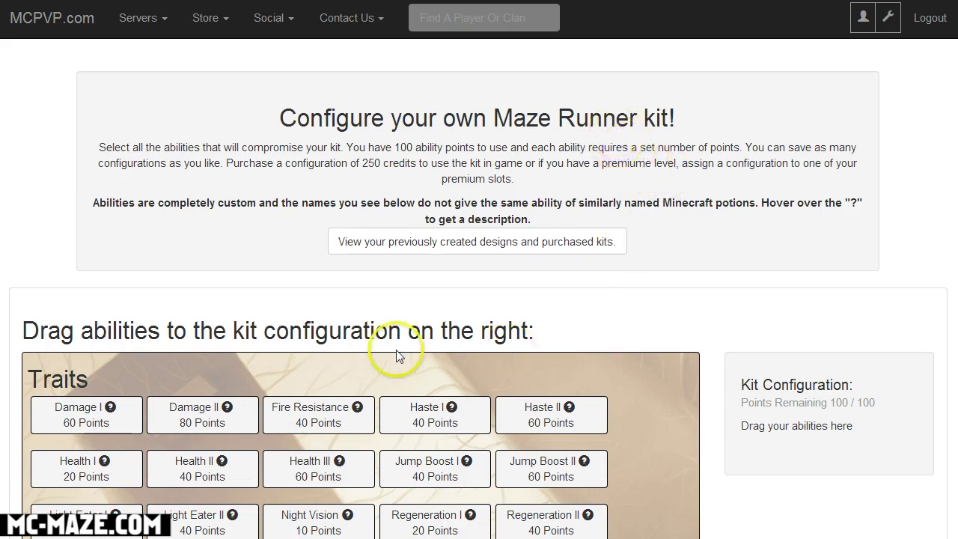
Examine the abilities and point costs in every category from Traits to Resources, and the ability point allowance for a kit
scroll(396, 356, "down", 5)
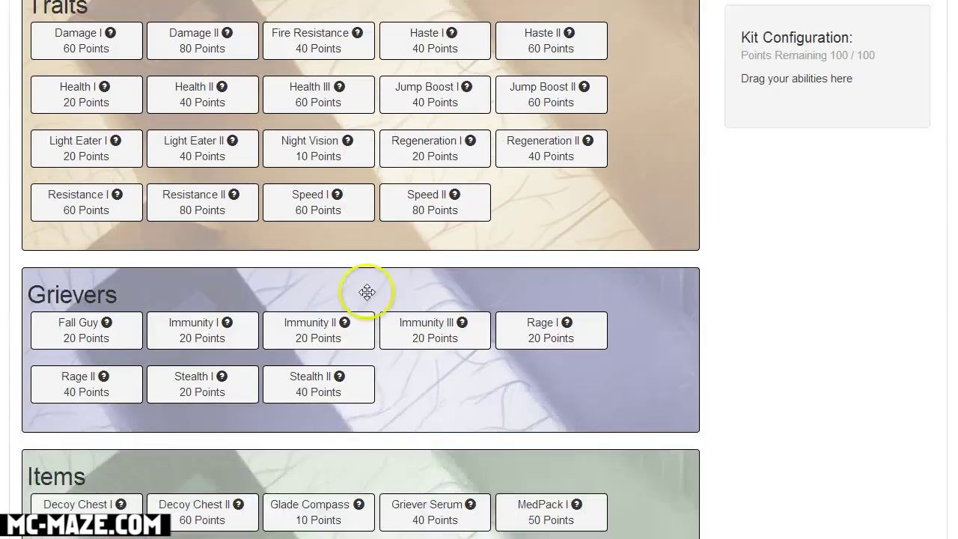
scroll(367, 292, "down", 6)
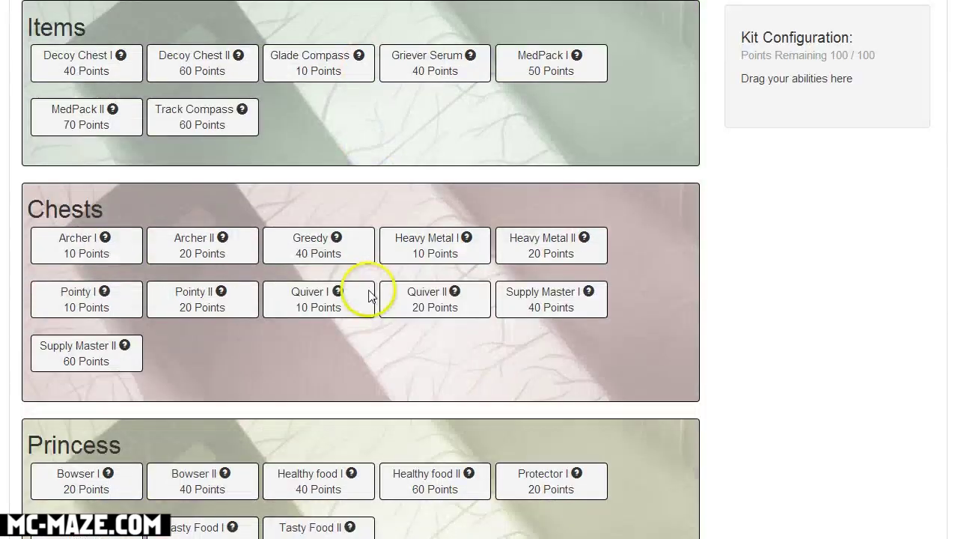
scroll(368, 295, "down", 4)
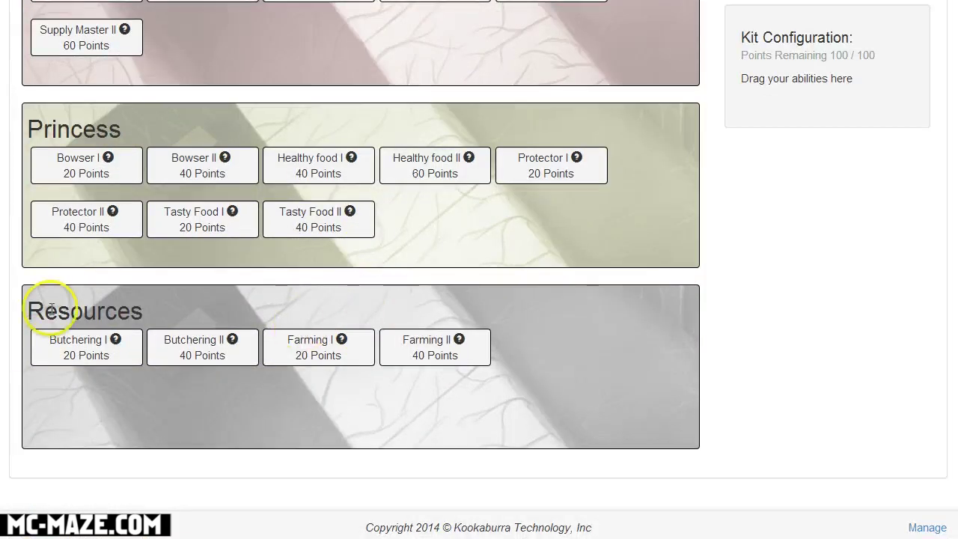
scroll(245, 315, "up", 3)
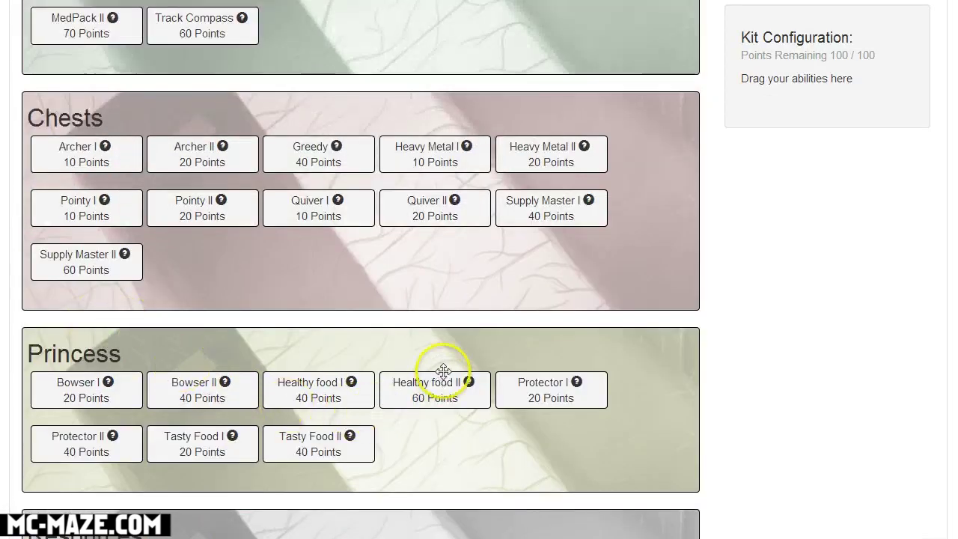
scroll(248, 338, "up", 1)
scroll(248, 338, "up", 2)
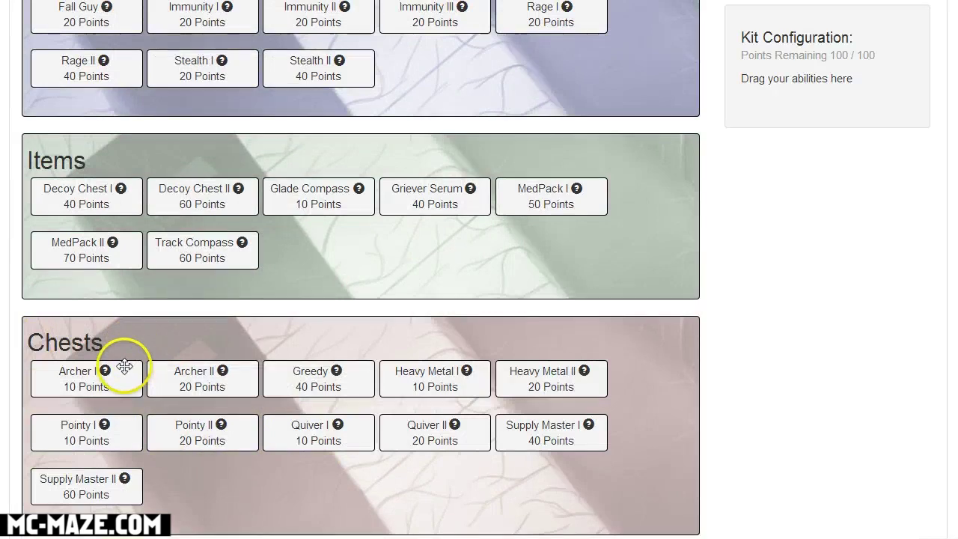
scroll(267, 366, "up", 7)
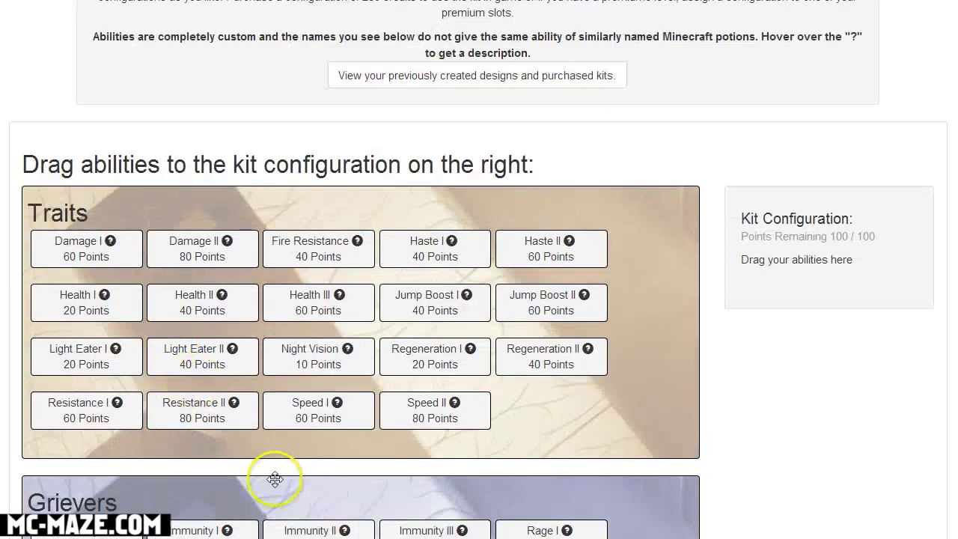
scroll(275, 479, "down", 2)
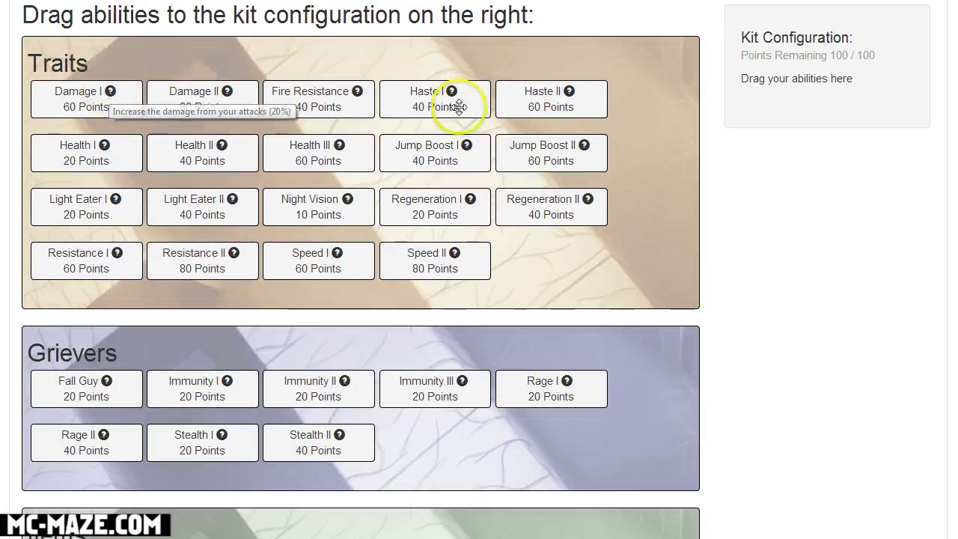
scroll(669, 329, "up", 2)
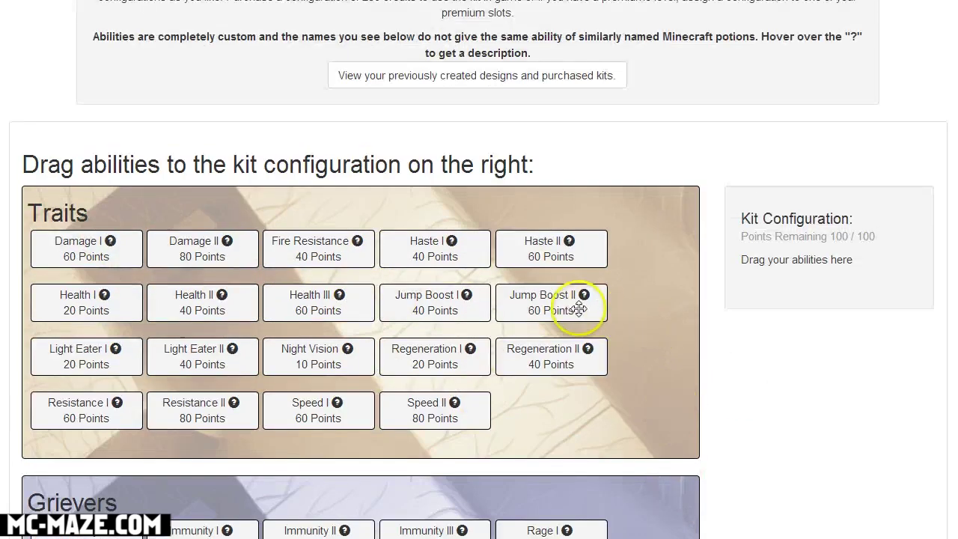
scroll(579, 307, "down", 4)
scroll(637, 313, "down", 3)
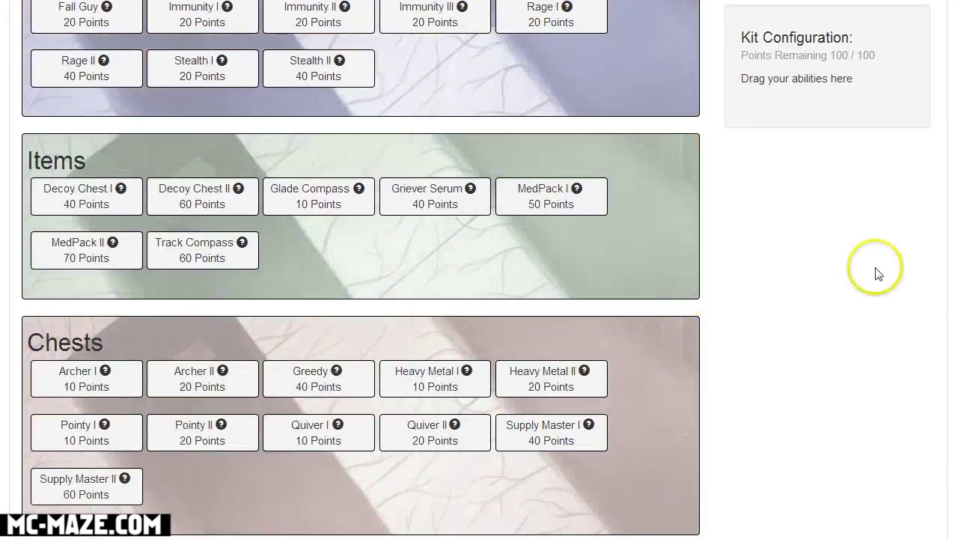
scroll(647, 262, "up", 1)
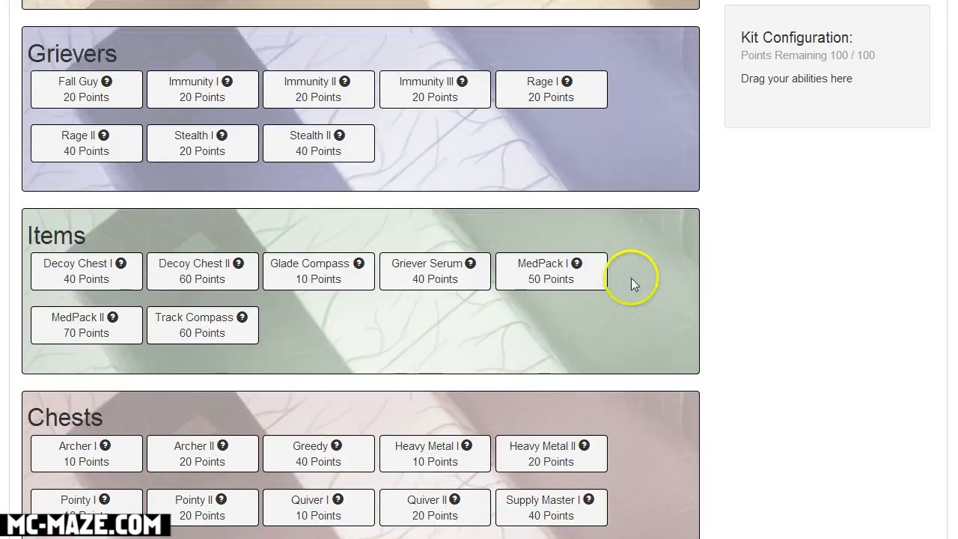
scroll(631, 278, "down", 6)
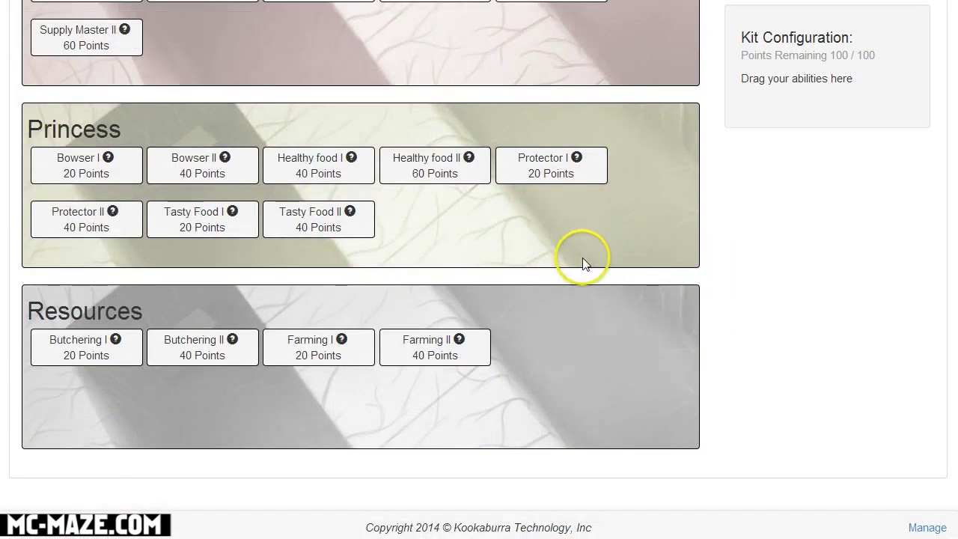
scroll(584, 266, "up", 7)
scroll(591, 302, "up", 3)
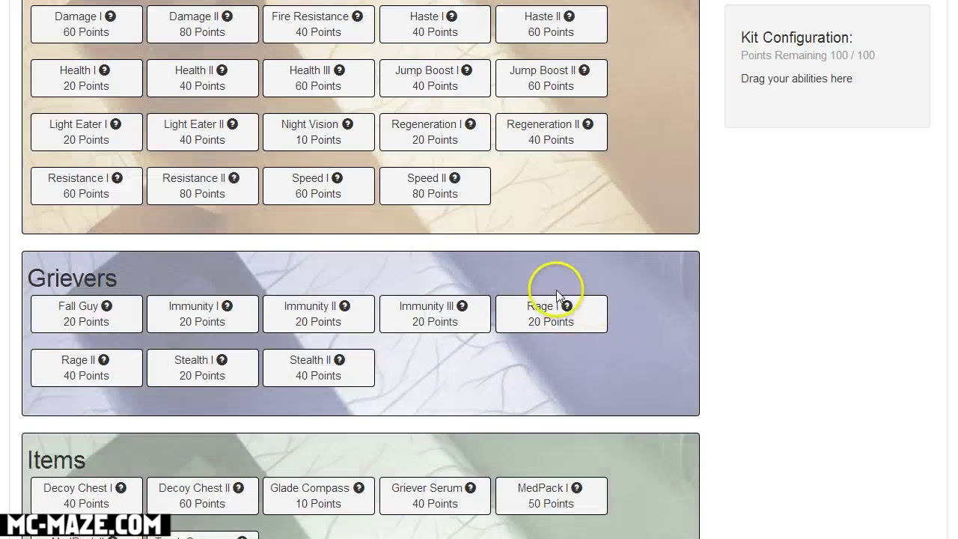
scroll(556, 296, "up", 5)
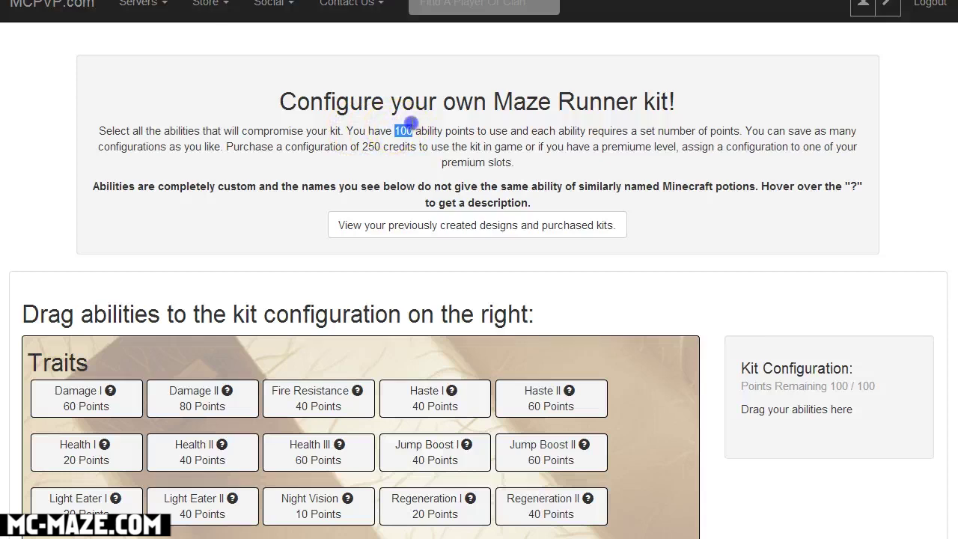
left_click(528, 125)
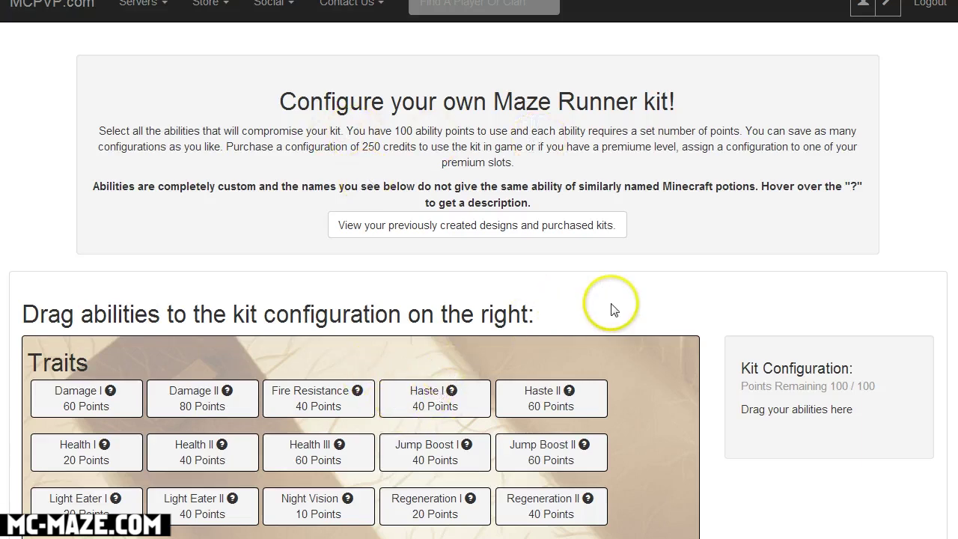
scroll(772, 323, "down", 1)
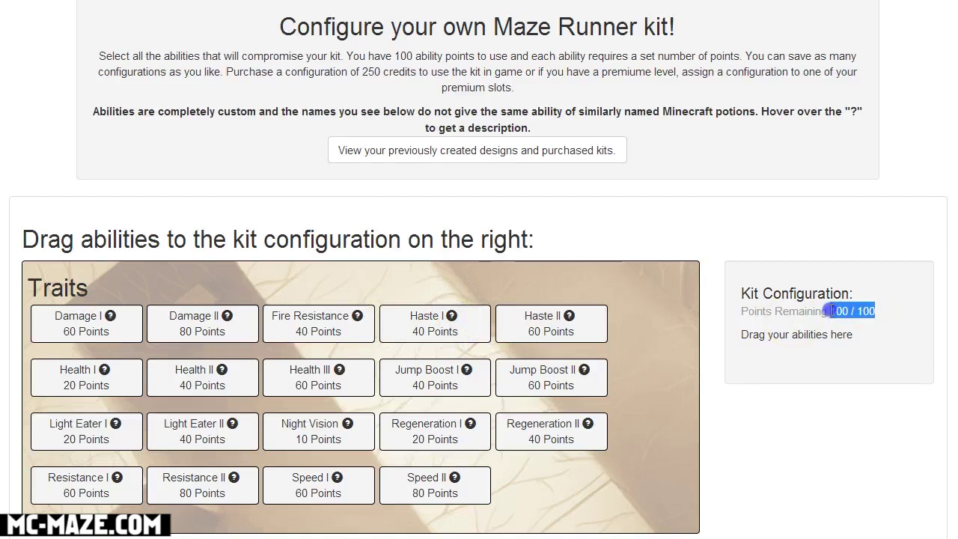
left_click(866, 332)
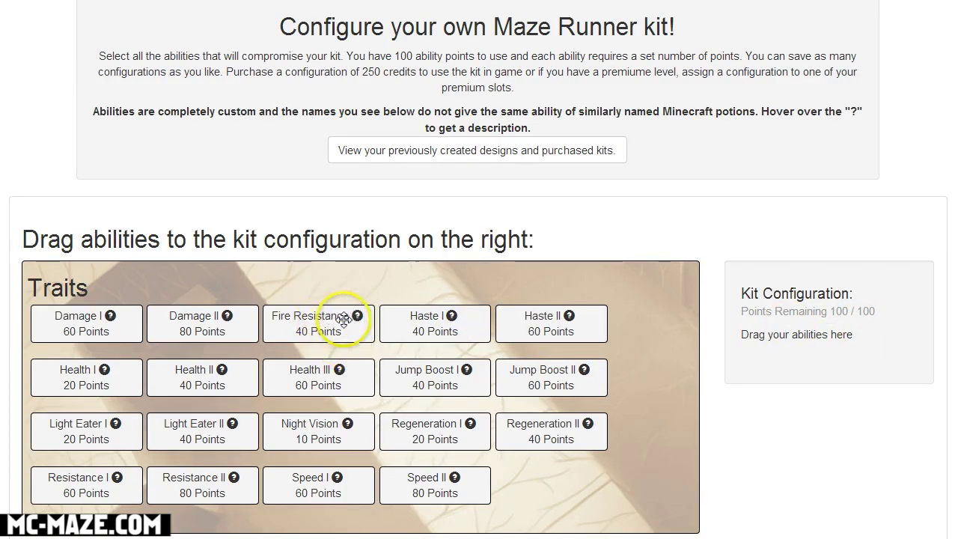
Read the descriptions of Fire Resistance and Damage II, and add the Damage II trait to the kit configuration
mouse_move(357, 315)
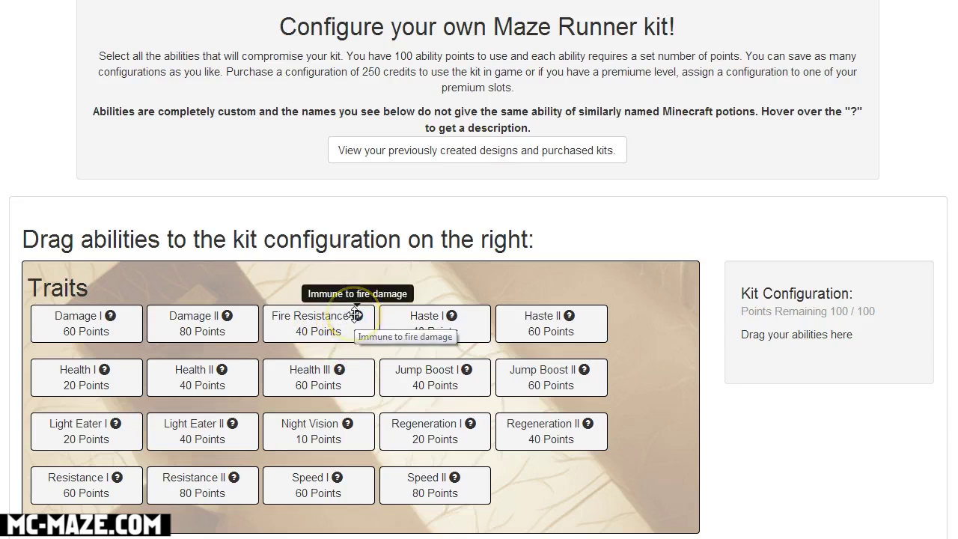
left_click_drag(355, 315, 359, 315)
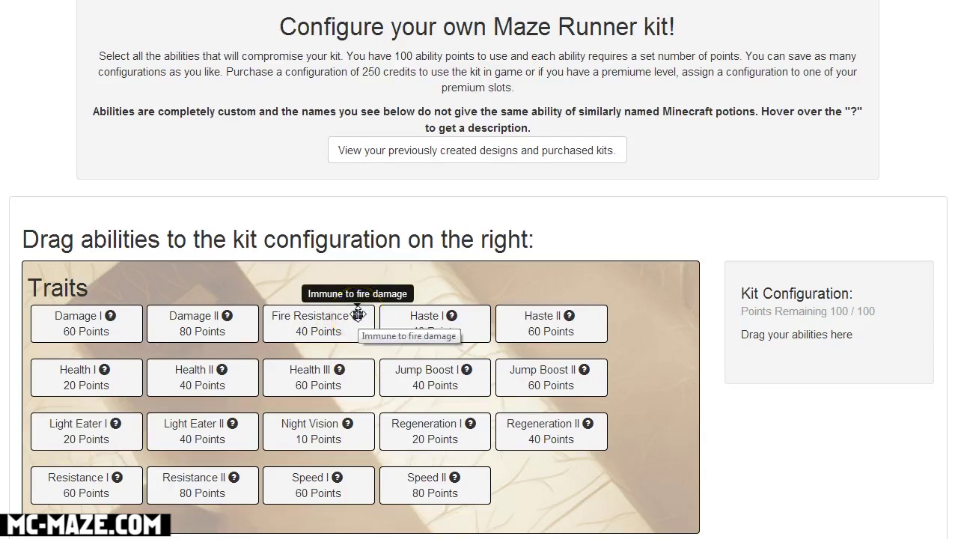
left_click(226, 316)
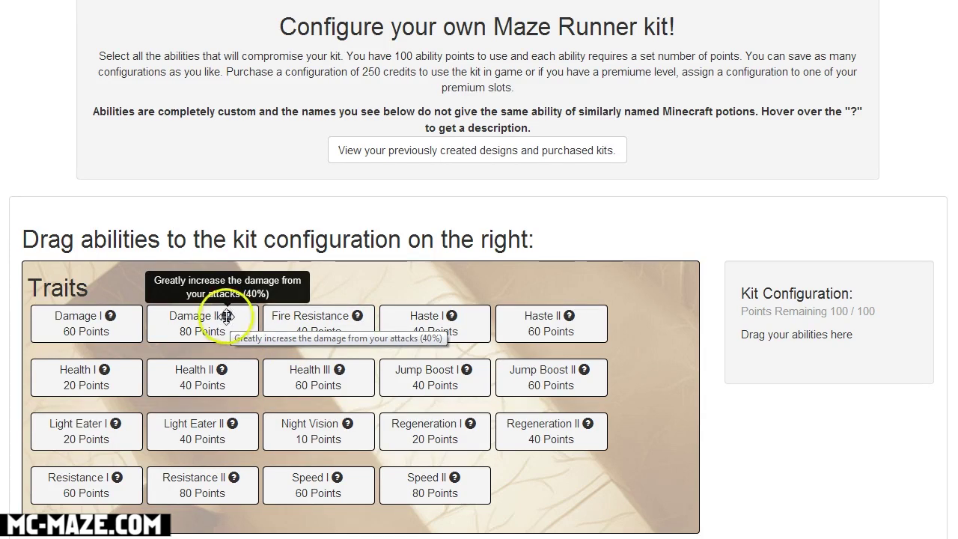
left_click_drag(225, 317, 795, 323)
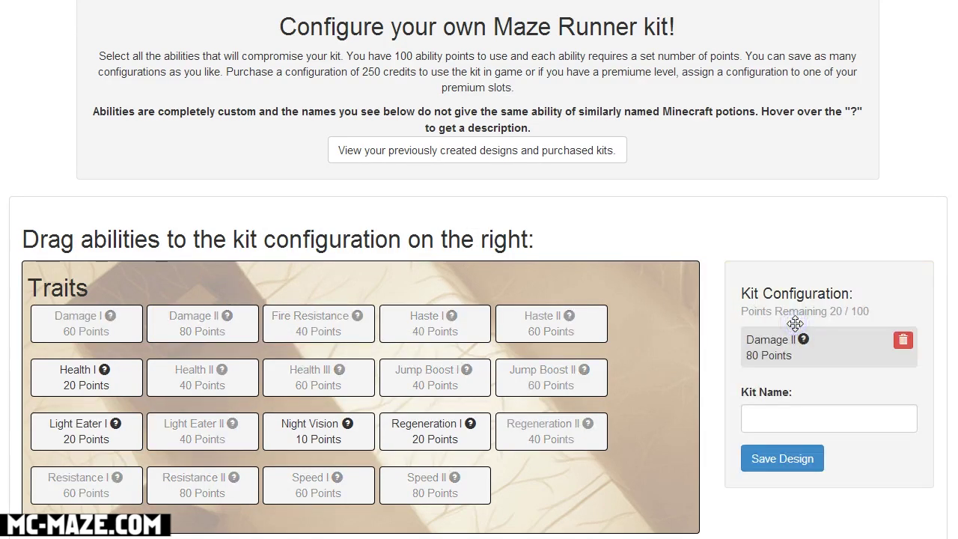
Spend the remaining points on the Health I trait and enter Killer as the kit name
scroll(854, 238, "down", 1)
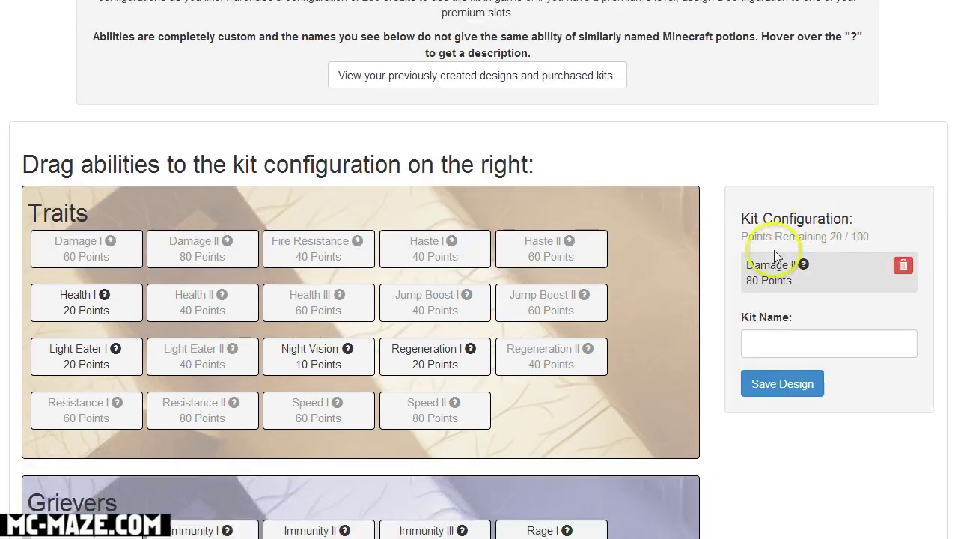
scroll(774, 250, "down", 1)
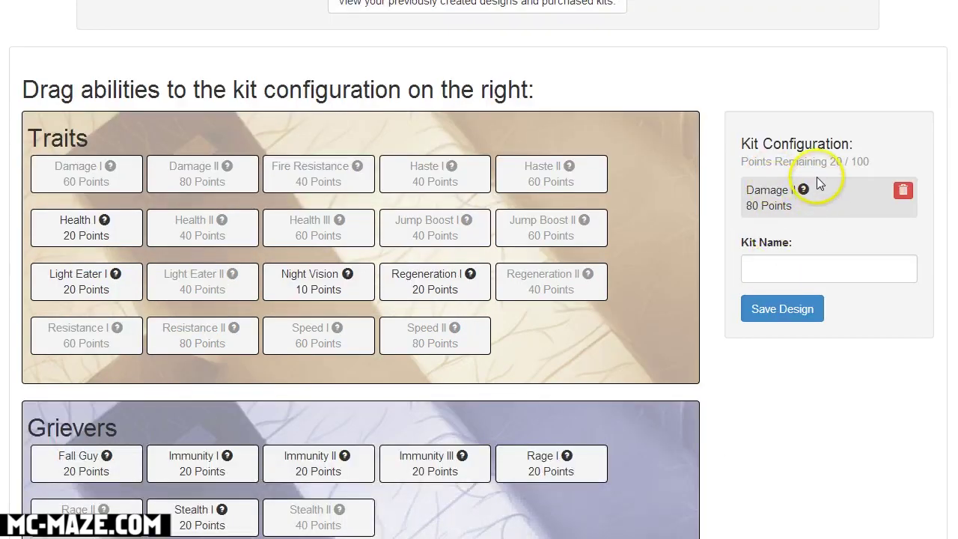
left_click(827, 161)
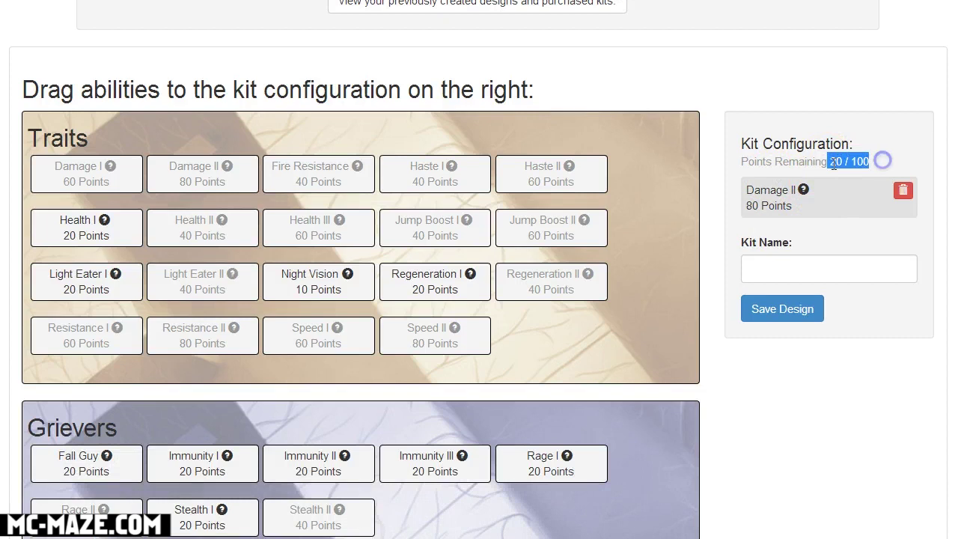
left_click_drag(786, 206, 741, 210)
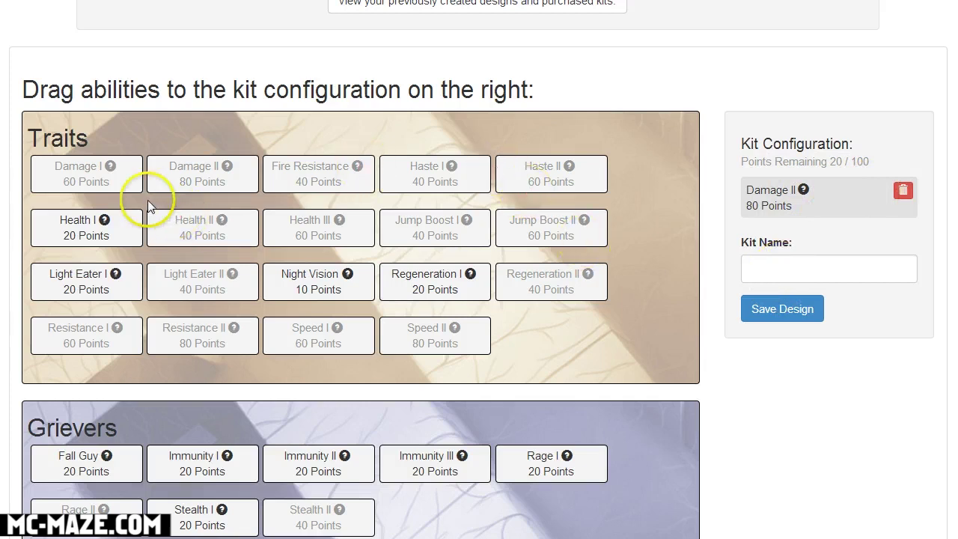
left_click_drag(73, 220, 851, 228)
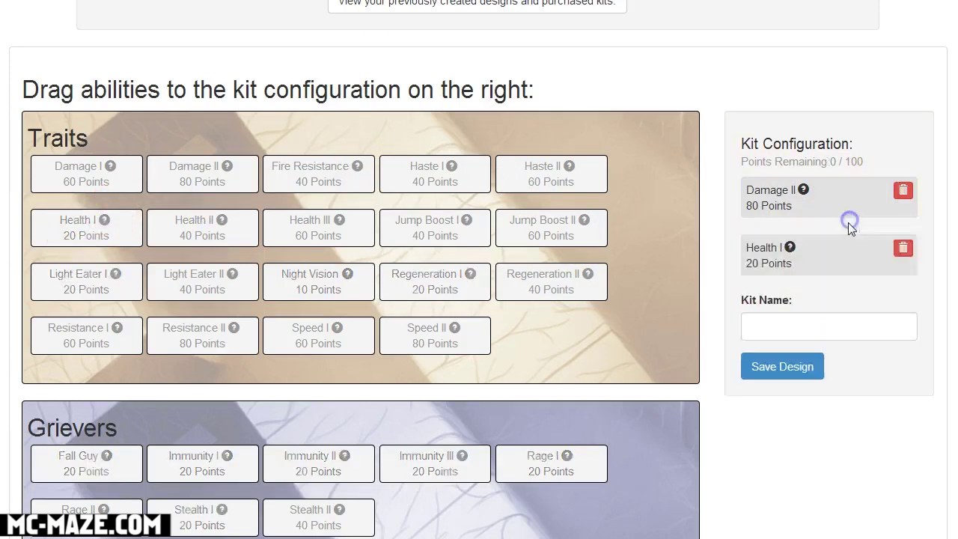
left_click(791, 318)
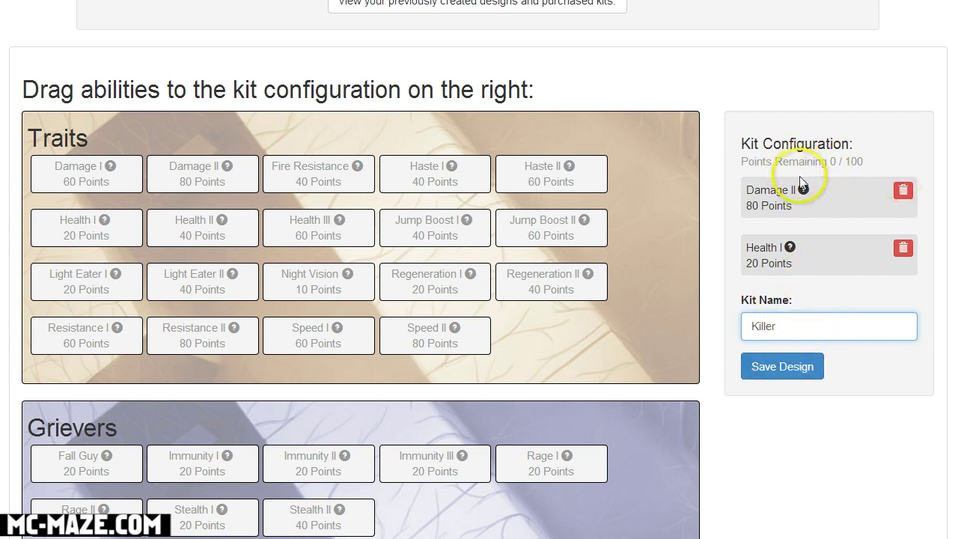
Remove the Damage II and Health I traits from the kit configuration
left_click(900, 192)
left_click(902, 192)
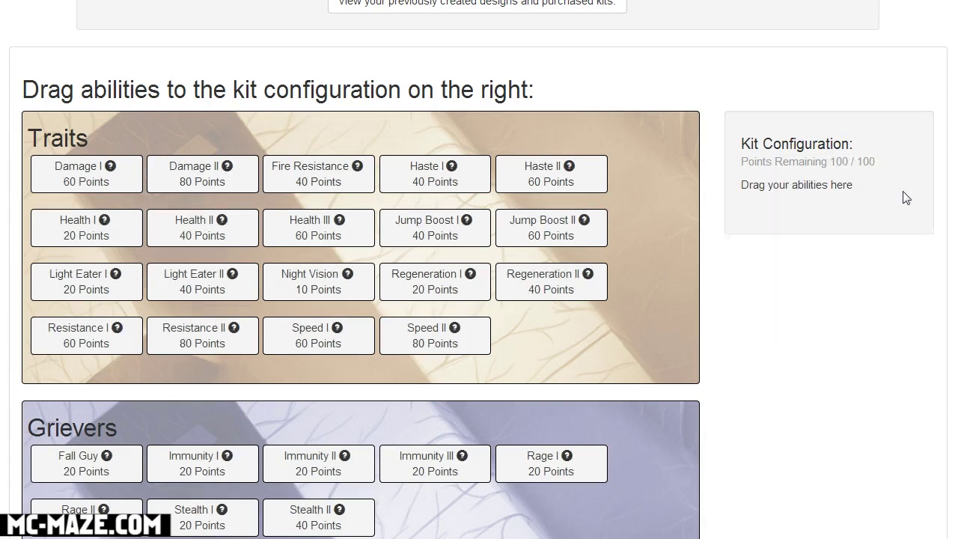
scroll(526, 172, "down", 1)
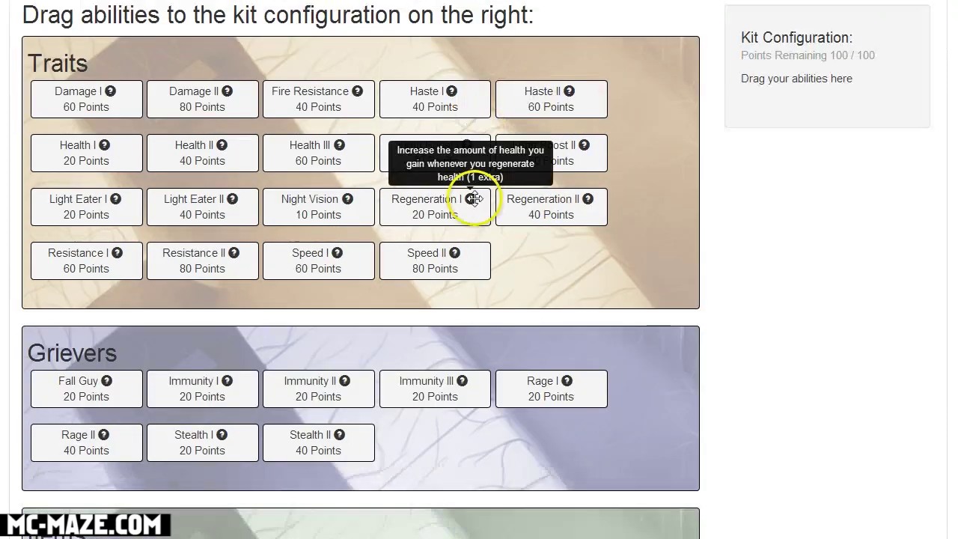
left_click_drag(324, 105, 811, 103)
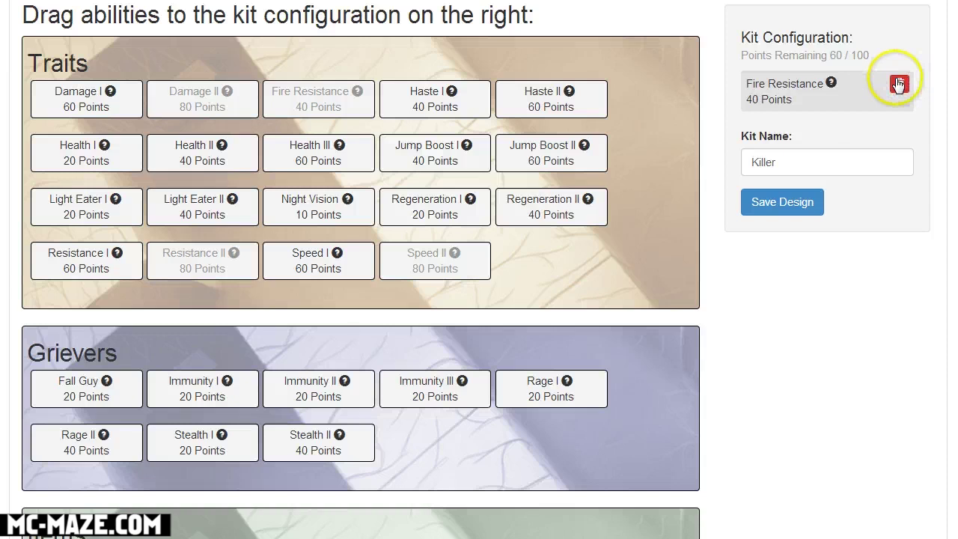
mouse_move(458, 255)
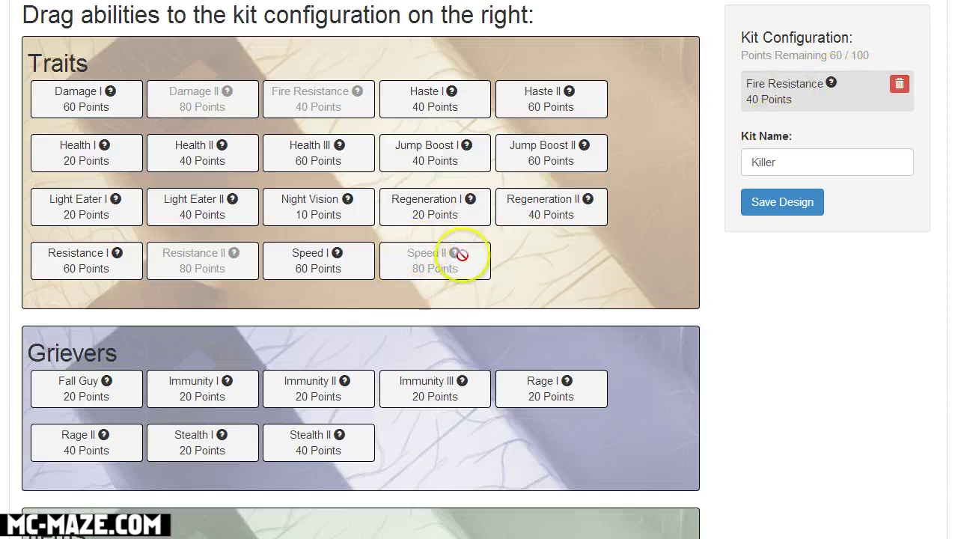
left_click(900, 85)
Add the Pointy II chest ability and the Bowser I princess ability to the kit configuration
scroll(367, 214, "down", 4)
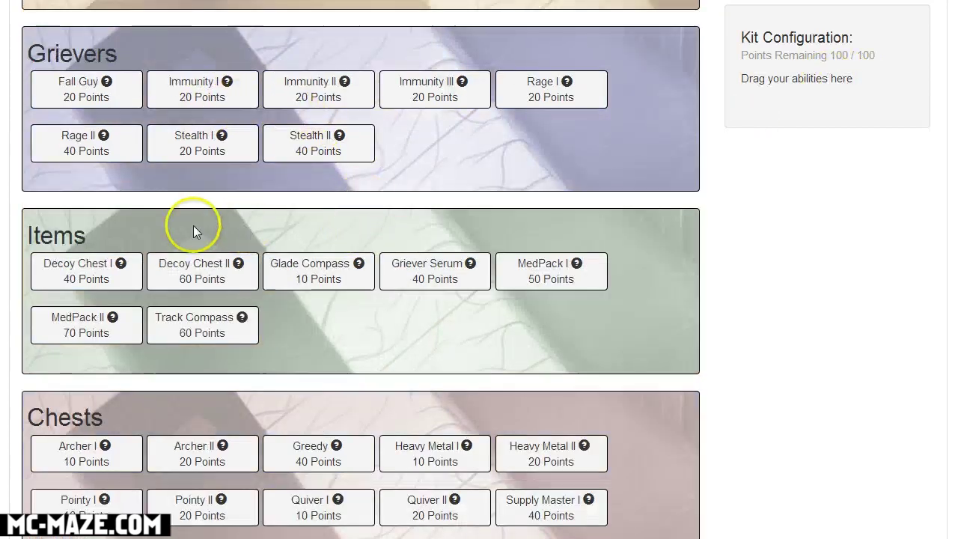
scroll(150, 228, "down", 1)
scroll(278, 261, "down", 2)
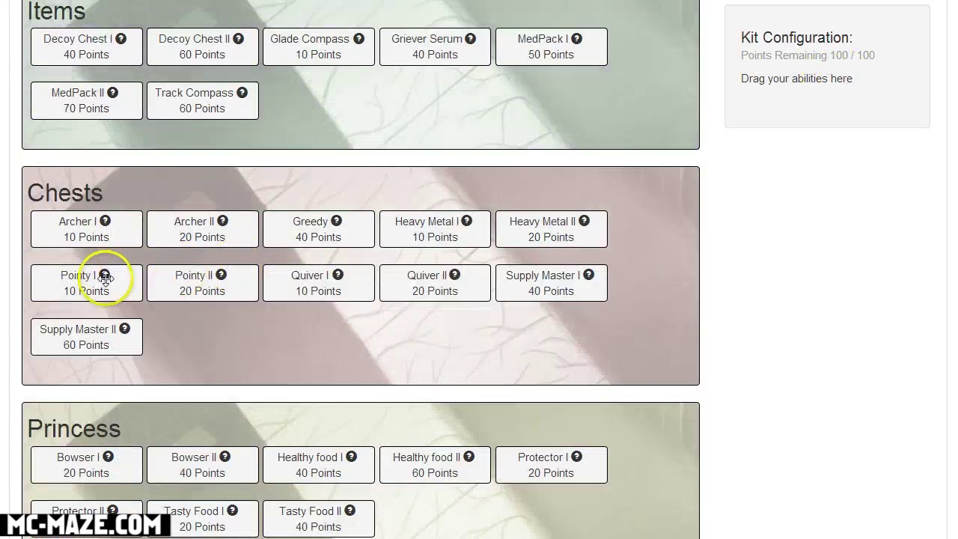
scroll(135, 285, "down", 1)
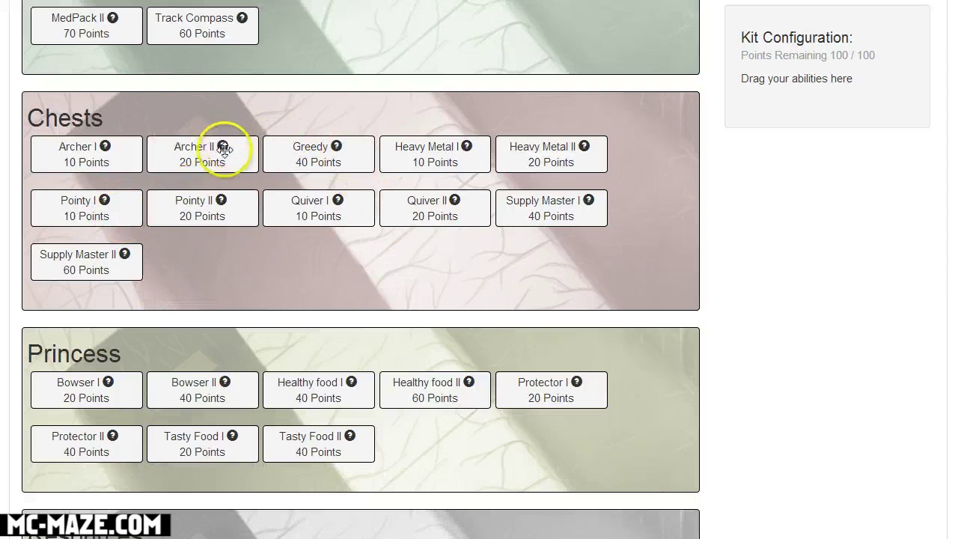
mouse_move(219, 201)
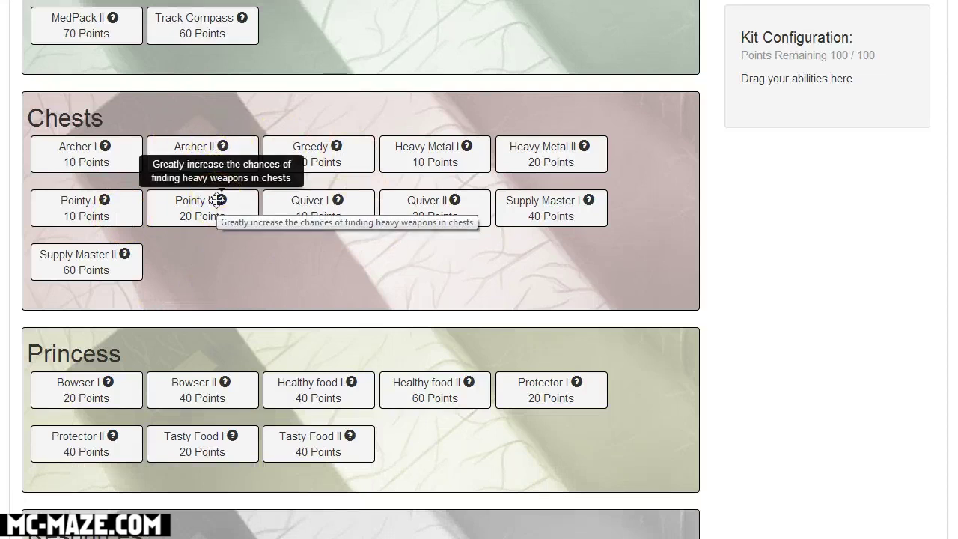
left_click(216, 202)
left_click(207, 207)
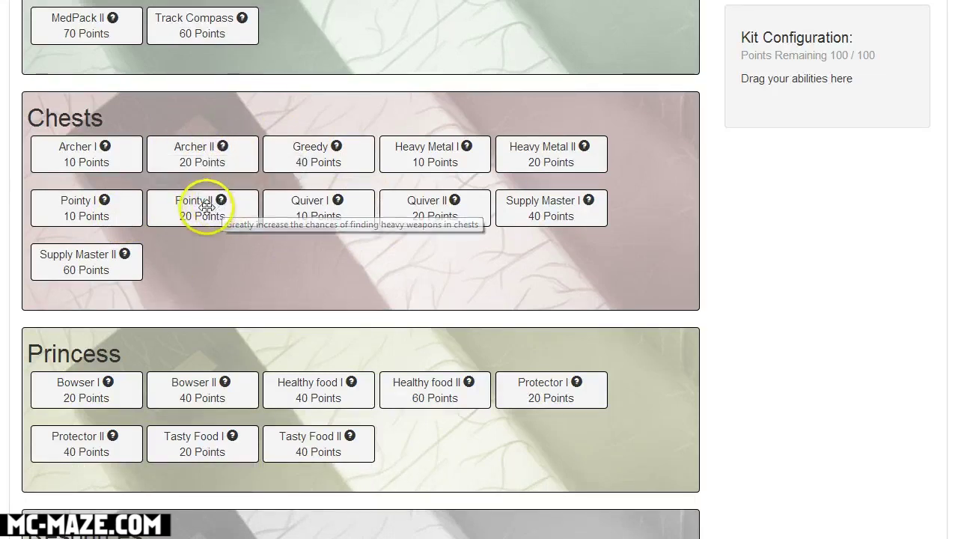
left_click(218, 196)
left_click_drag(218, 196, 861, 73)
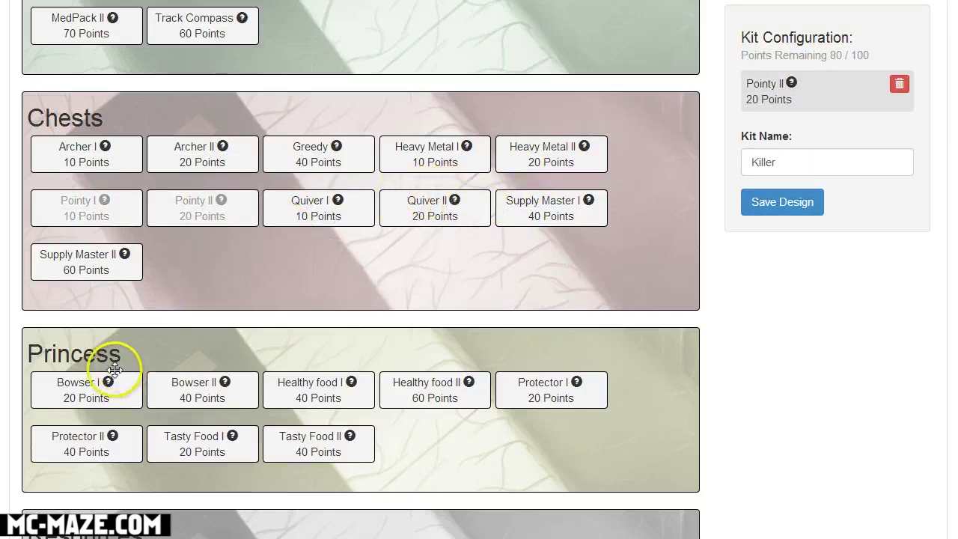
mouse_move(104, 382)
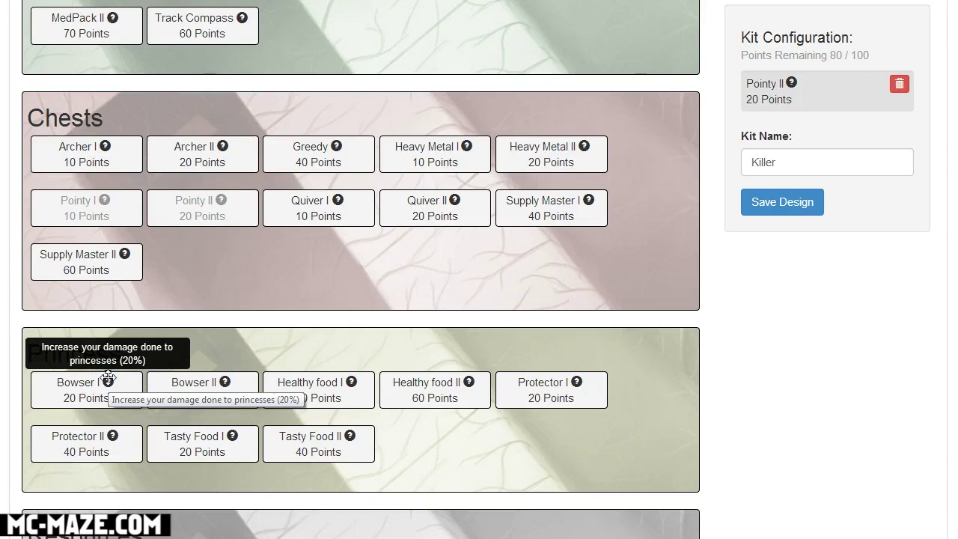
left_click_drag(74, 393, 777, 145)
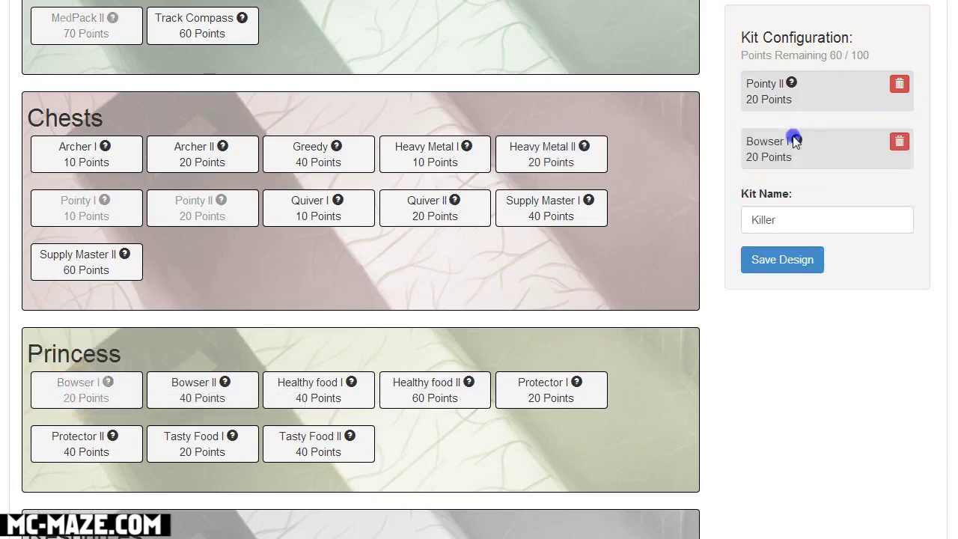
Add the Decoy Chest I and Glade Compass item abilities to the kit configuration
scroll(586, 282, "down", 2)
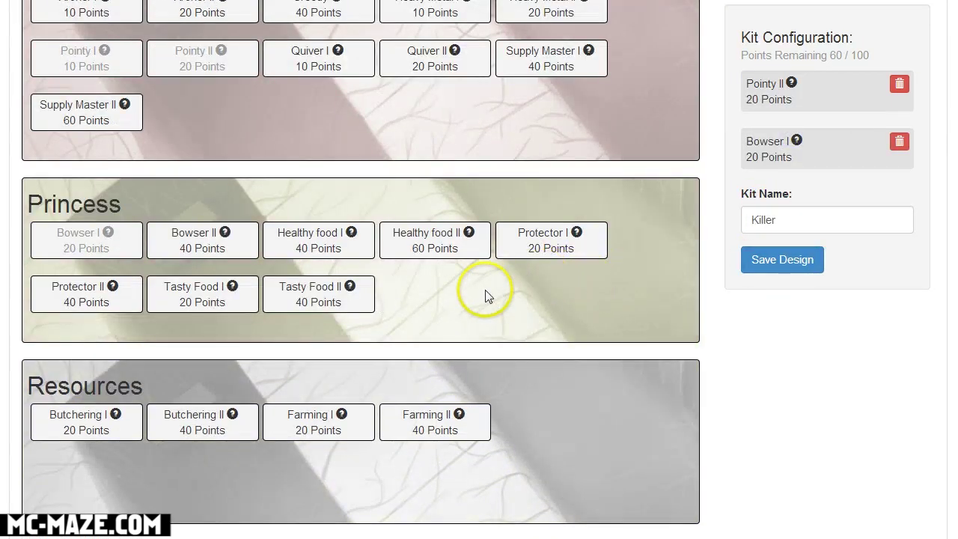
scroll(358, 298, "down", 1)
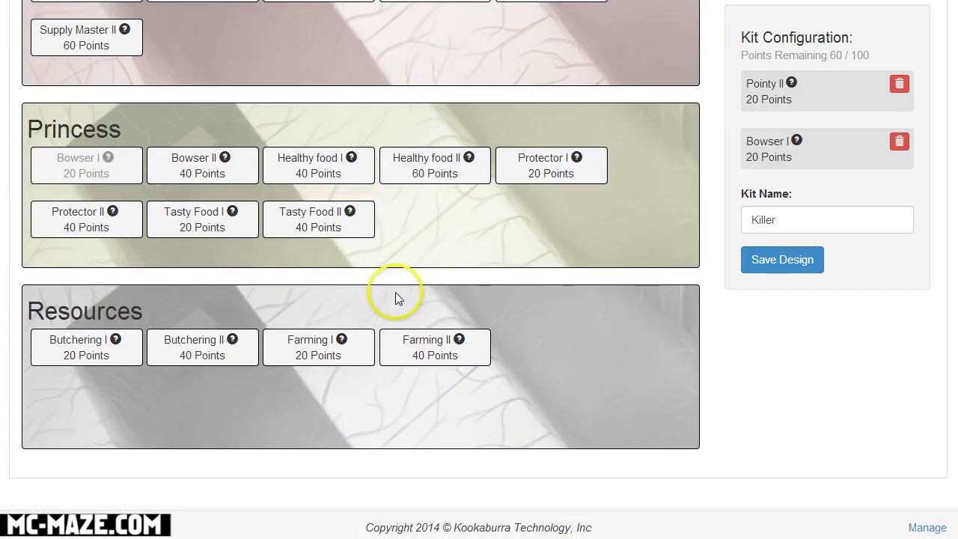
scroll(395, 292, "up", 2)
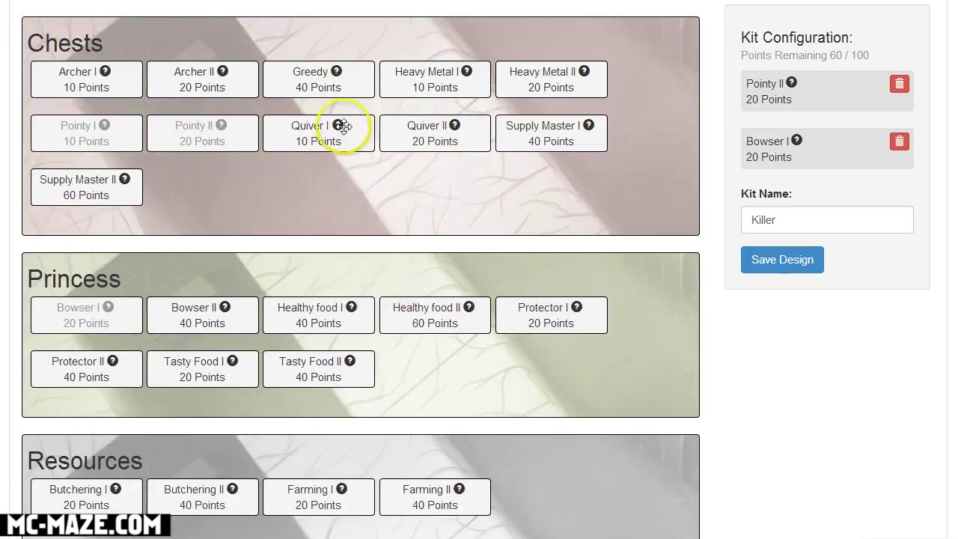
scroll(426, 173, "up", 3)
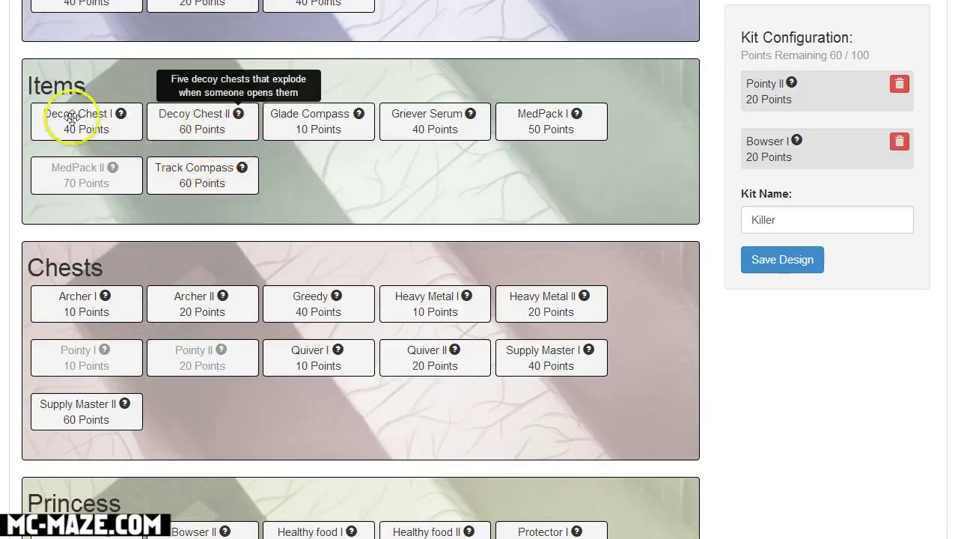
mouse_move(120, 113)
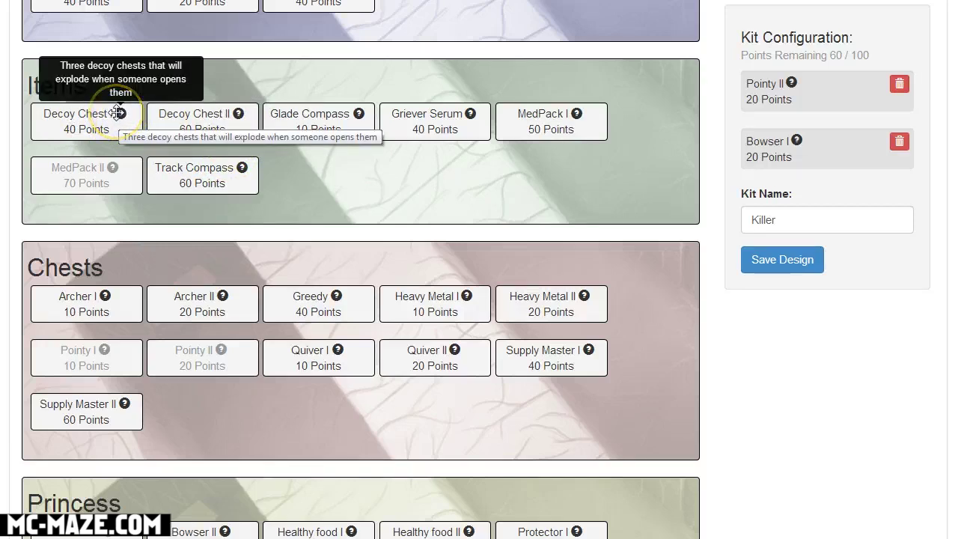
left_click(118, 112)
left_click_drag(118, 113, 844, 183)
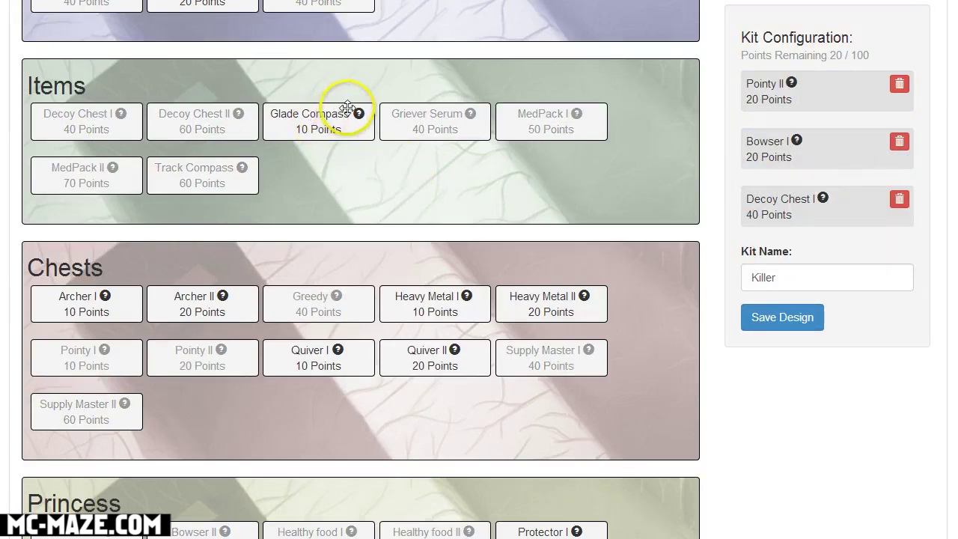
mouse_move(357, 113)
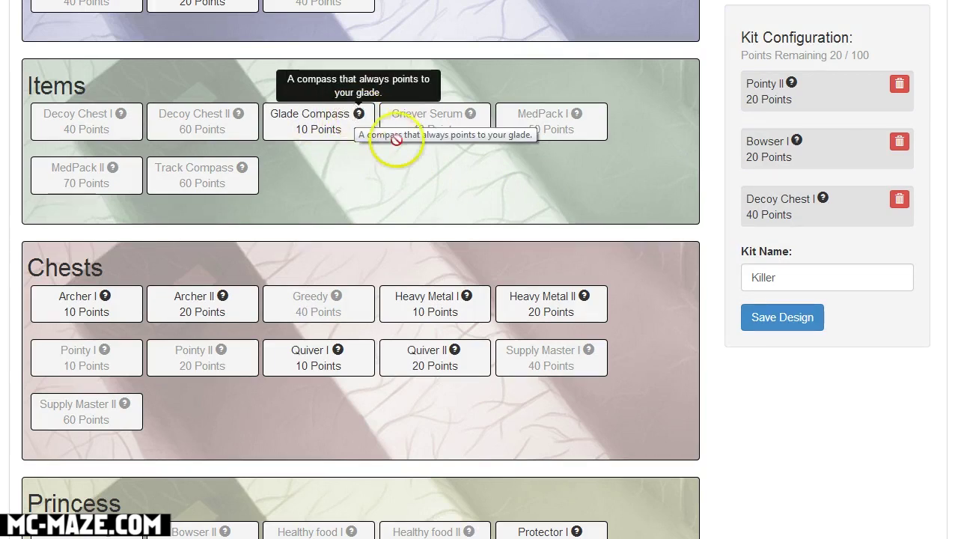
left_click_drag(359, 117, 838, 224)
Save the kit design under the name Killer and dismiss the confirmation message
left_click_drag(791, 343, 624, 342)
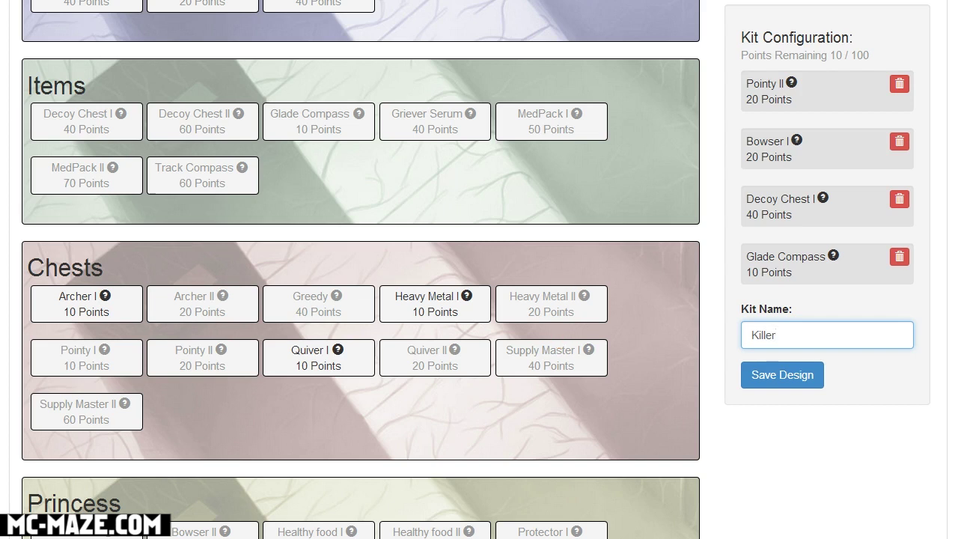
mouse_move(797, 86)
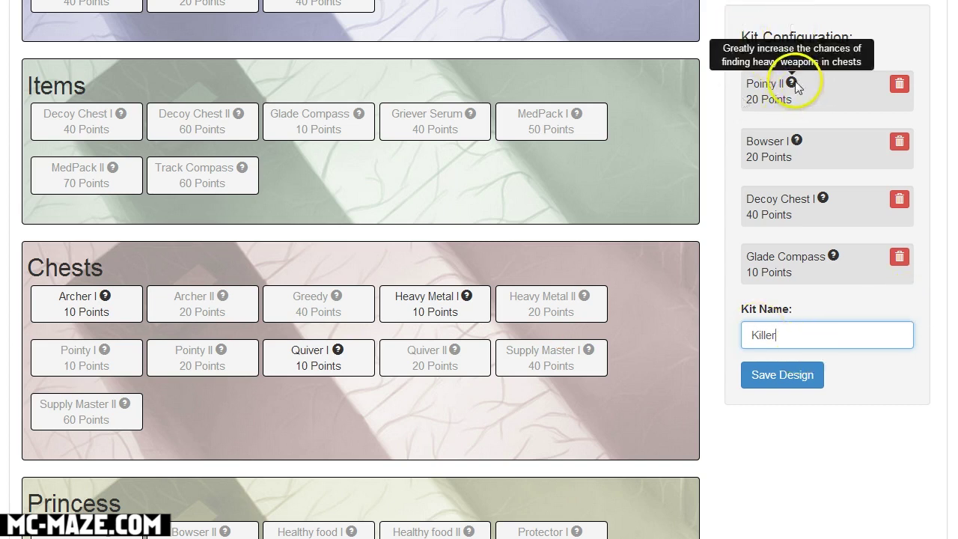
left_click(785, 382)
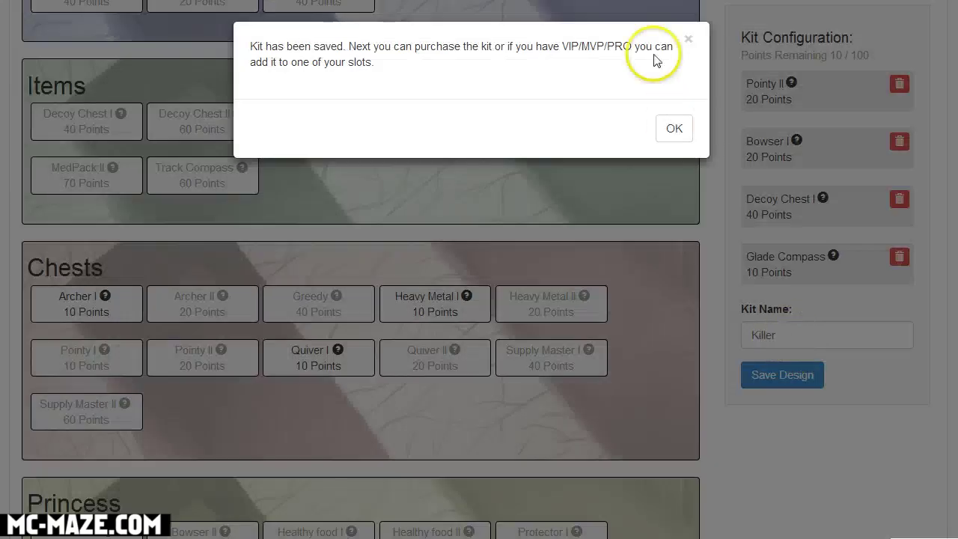
left_click(676, 127)
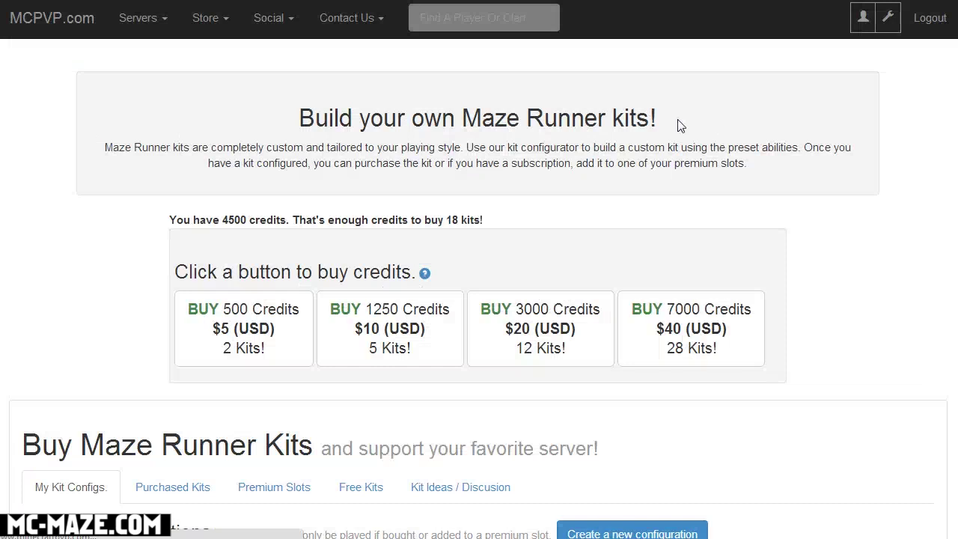
Open the shareable link of the Killer kit and view its ability table
scroll(673, 135, "down", 4)
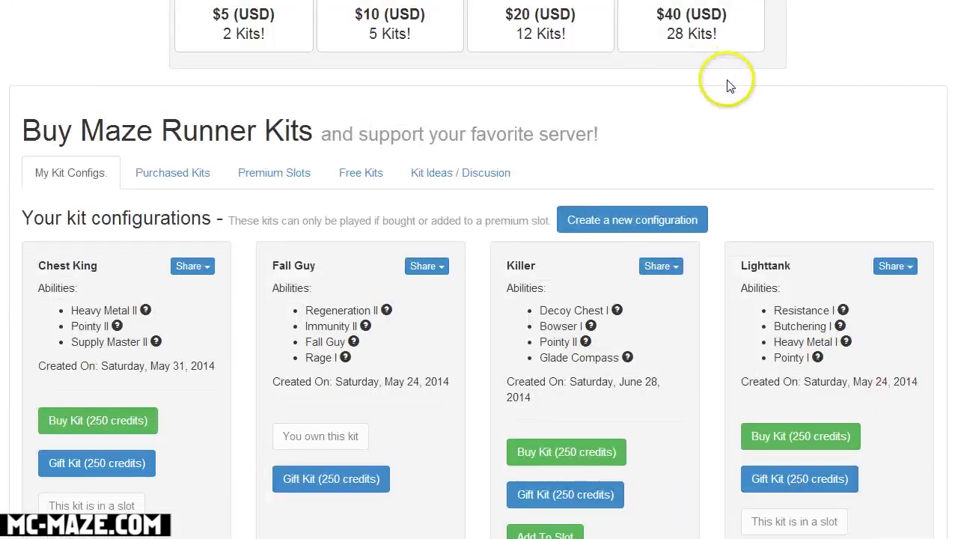
scroll(689, 223, "down", 2)
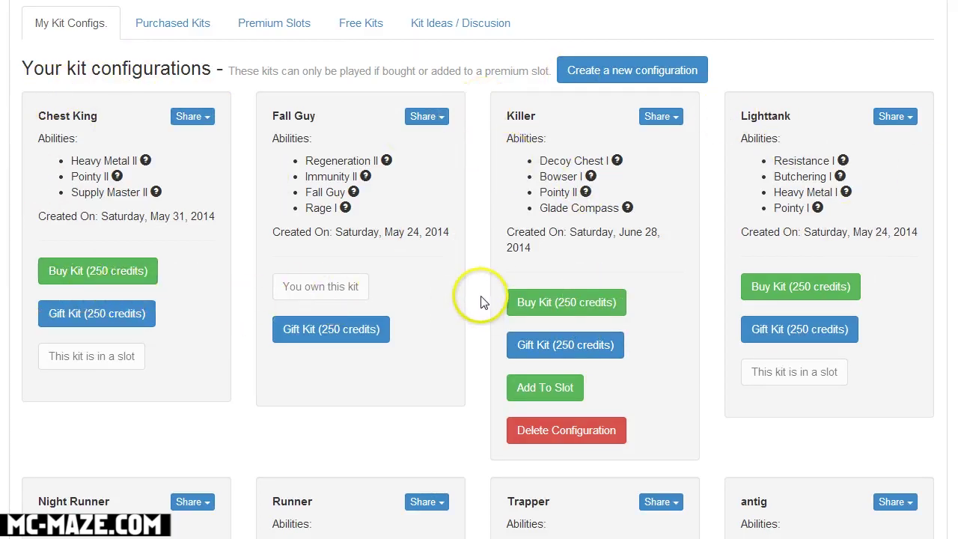
left_click(669, 119)
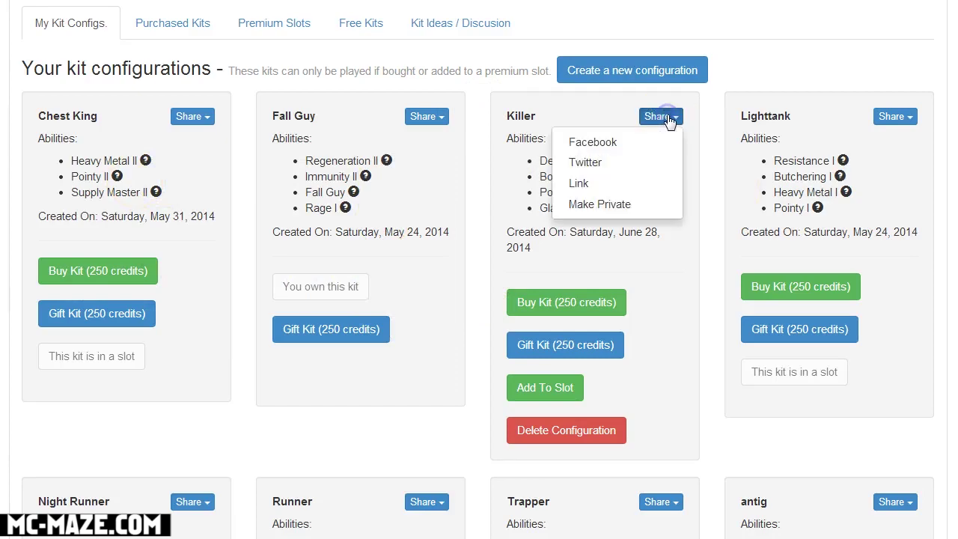
left_click(586, 187)
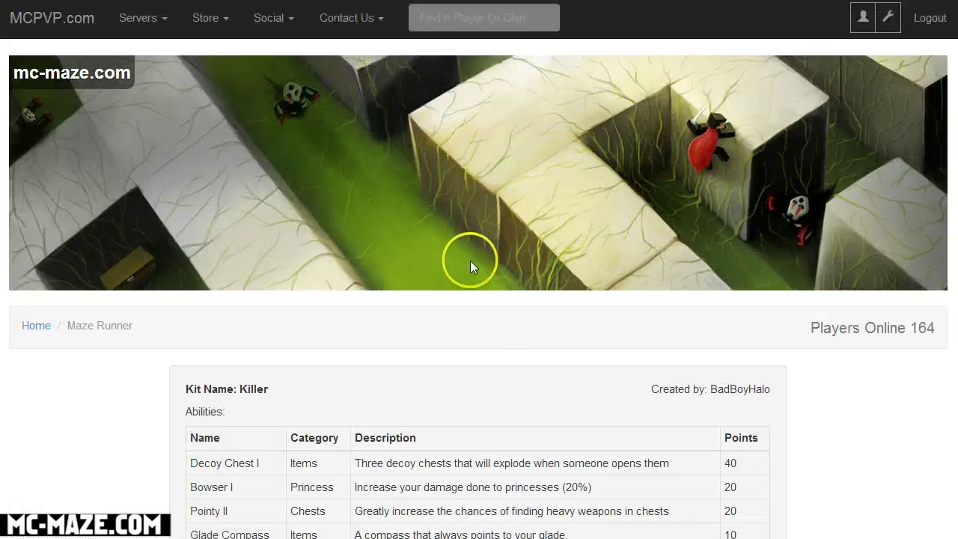
scroll(467, 265, "down", 3)
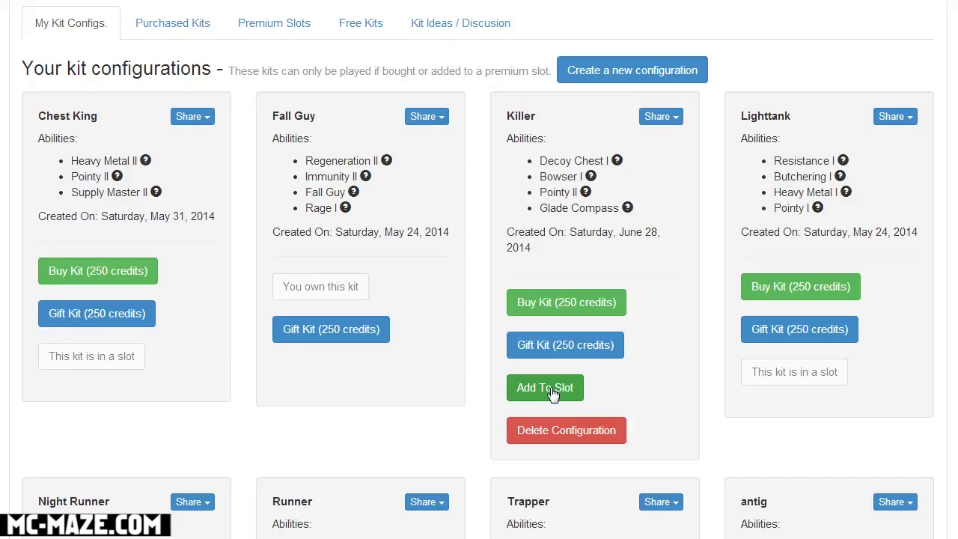
Add the Killer kit to one of the premium slots and confirm using the slot
left_click(479, 298)
left_click(549, 389)
left_click(549, 390)
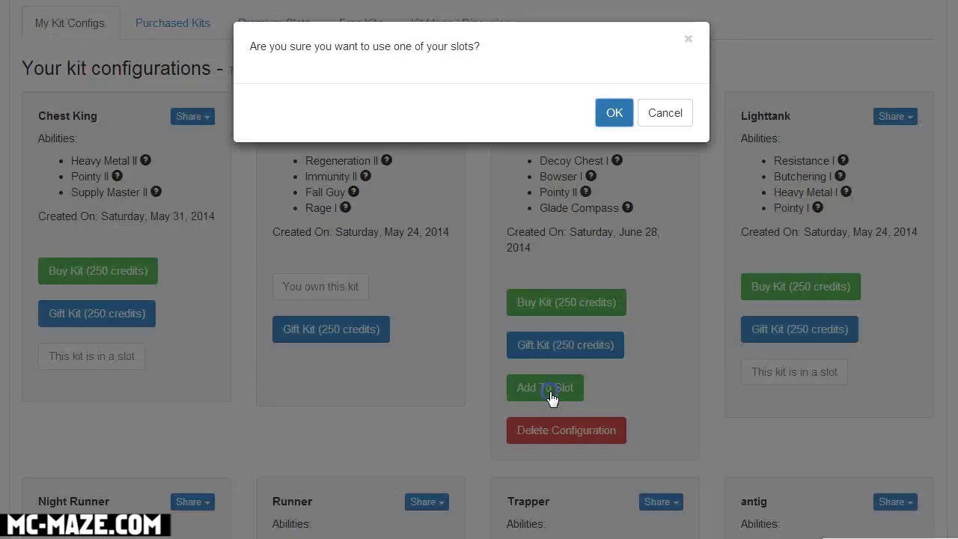
left_click(615, 113)
left_click(678, 118)
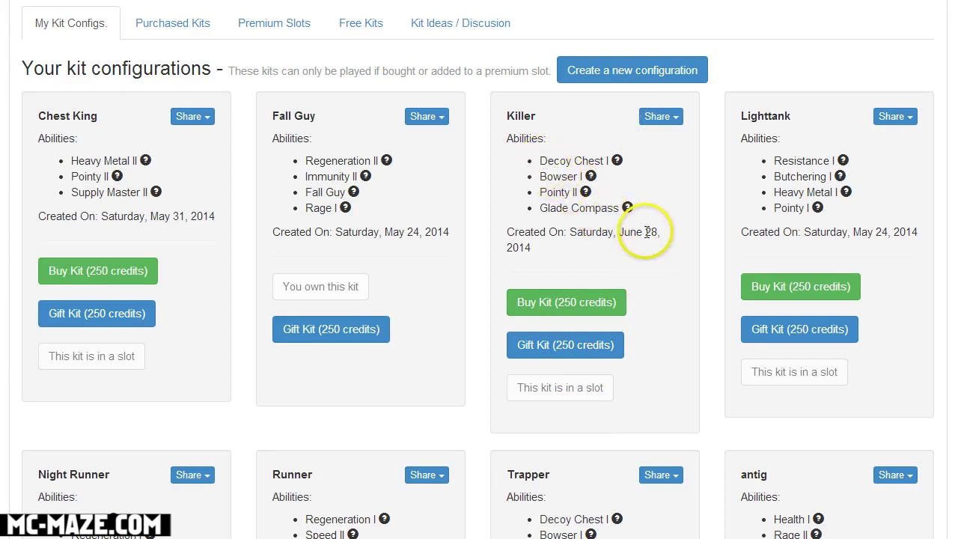
Review the kits in the premium slots and the purchased kits, and return to the list of own kit configurations
left_click(272, 33)
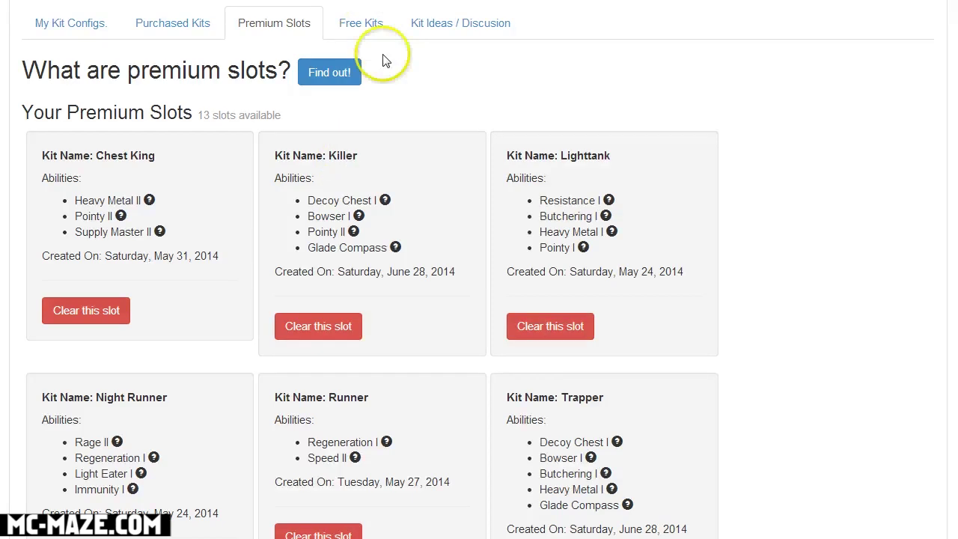
left_click(349, 32)
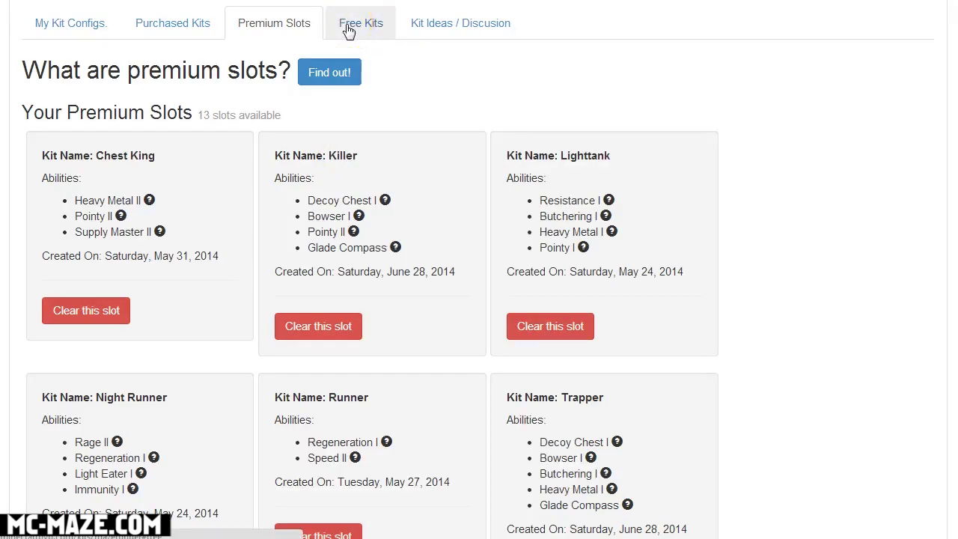
left_click(196, 22)
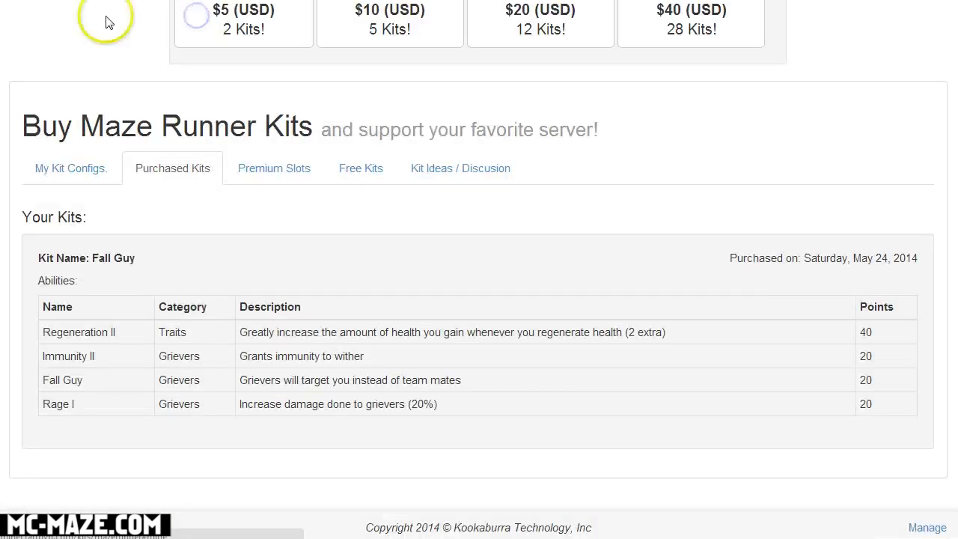
left_click(63, 167)
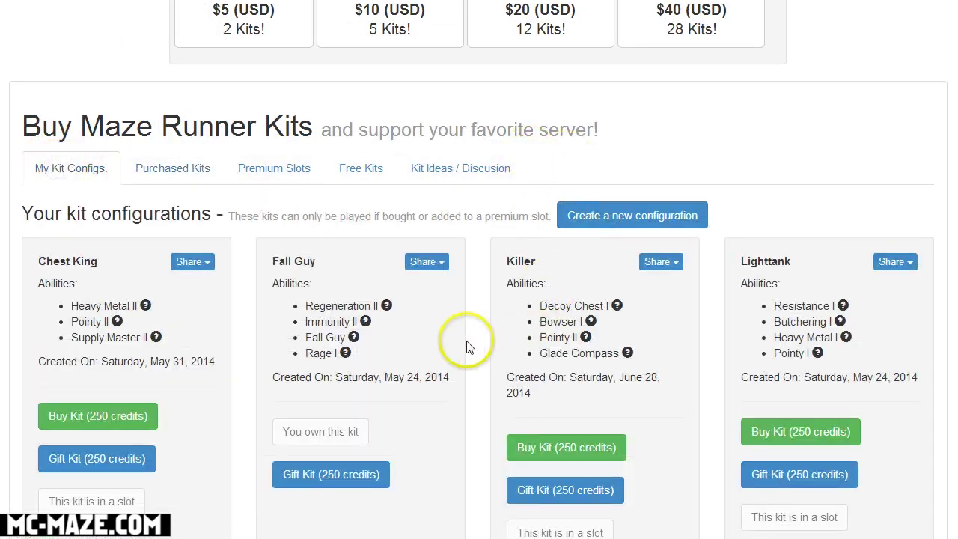
scroll(397, 266, "down", 1)
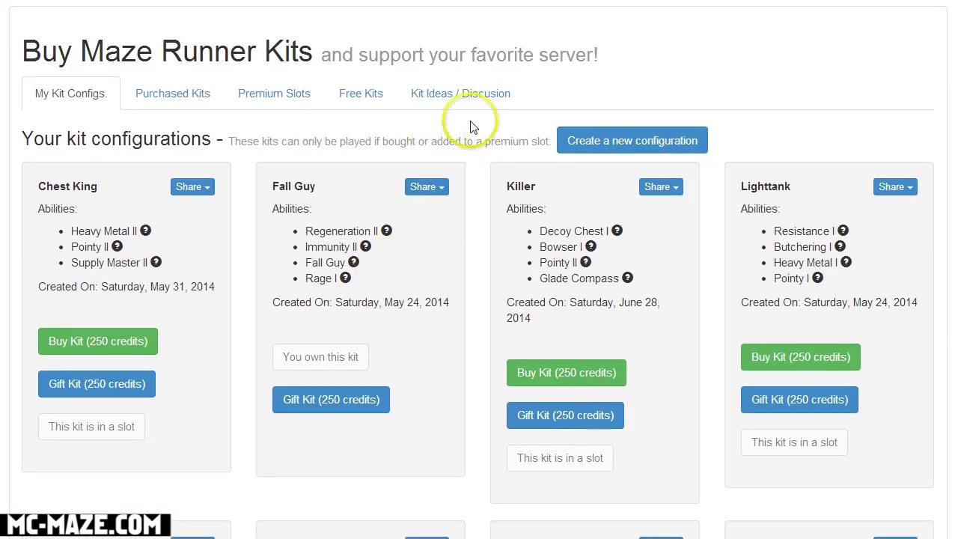
Start a new kit configuration and look through the available abilities and point costs in the Traits, Grievers, Items, Chests and Princess categories
left_click(615, 143)
scroll(539, 150, "down", 5)
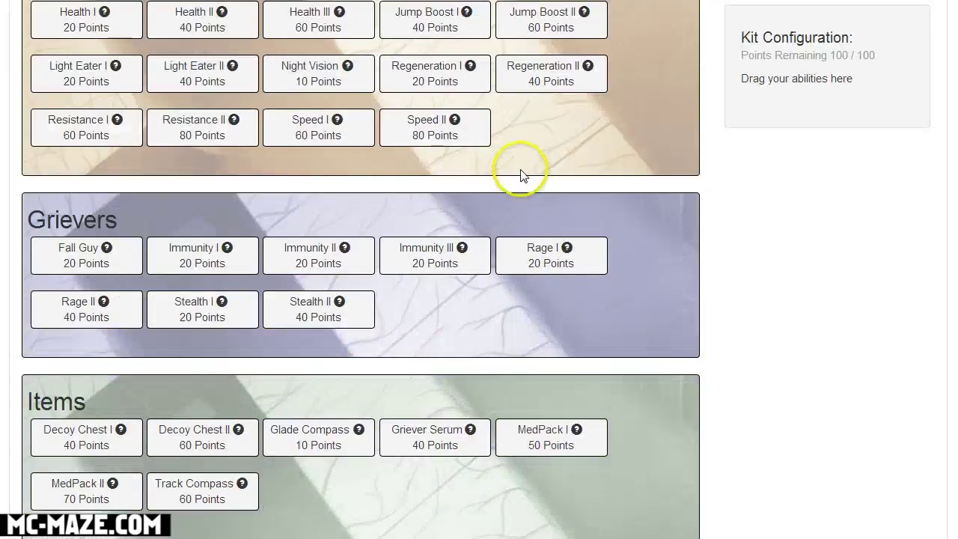
scroll(138, 187, "down", 1)
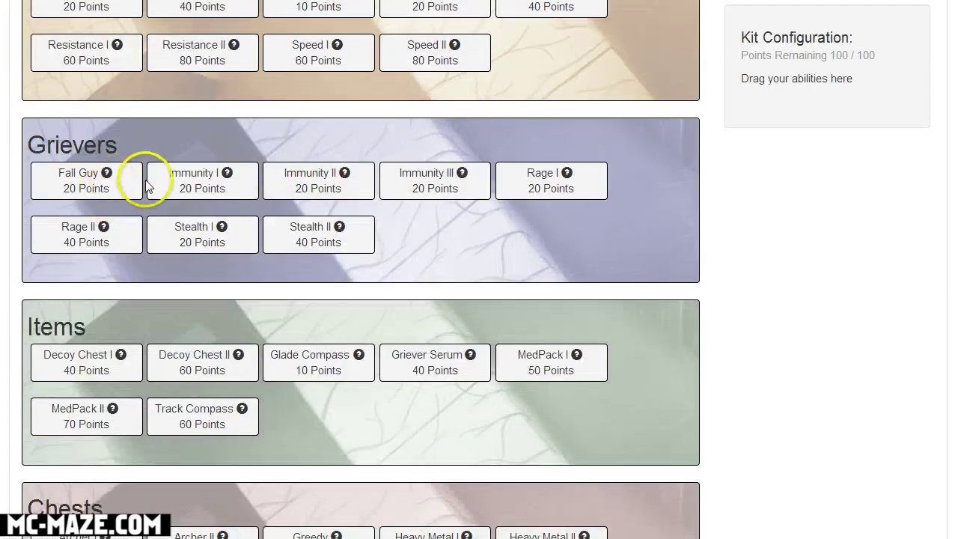
scroll(144, 177, "up", 3)
scroll(144, 177, "down", 9)
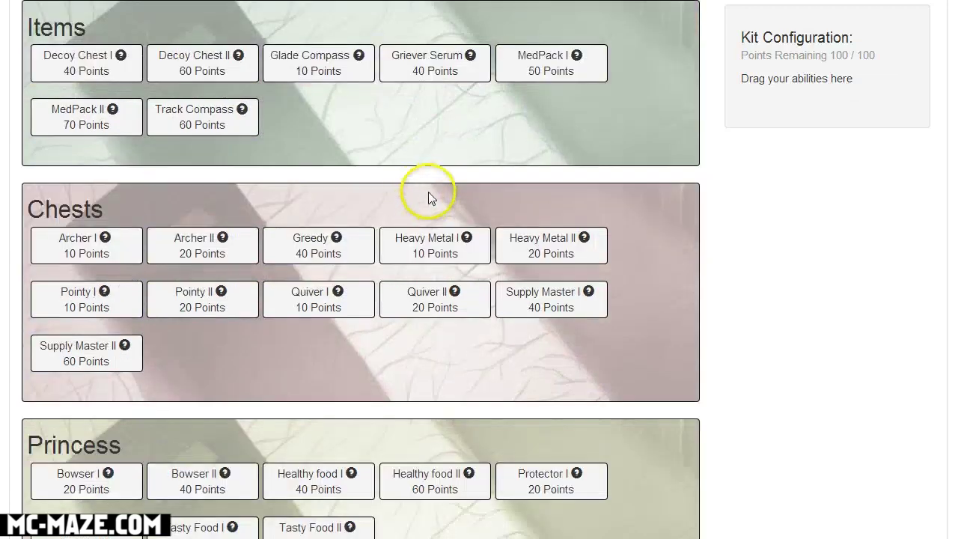
scroll(711, 304, "down", 2)
scroll(734, 310, "up", 6)
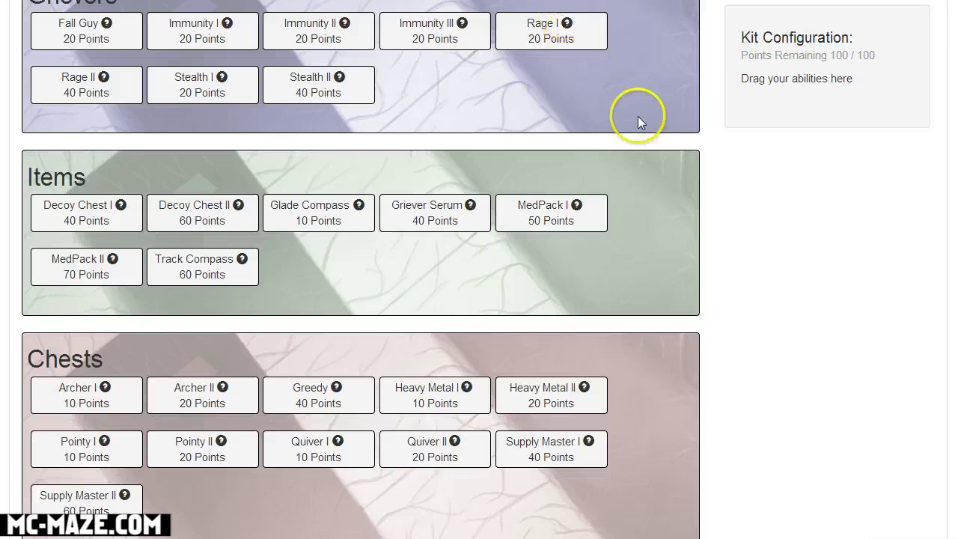
scroll(641, 201, "up", 2)
scroll(641, 196, "up", 4)
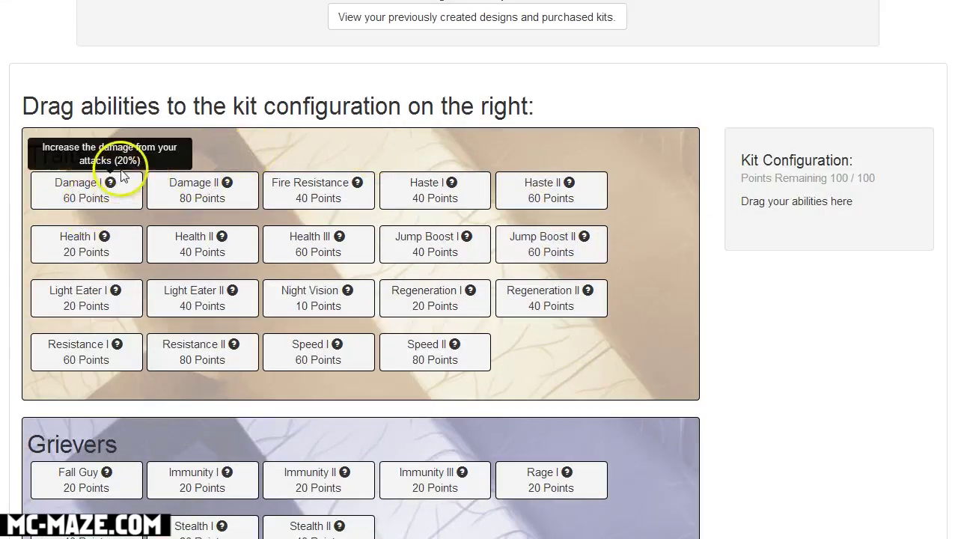
Add the Damage I trait to the new kit configuration and remove it again
left_click_drag(101, 189, 750, 181)
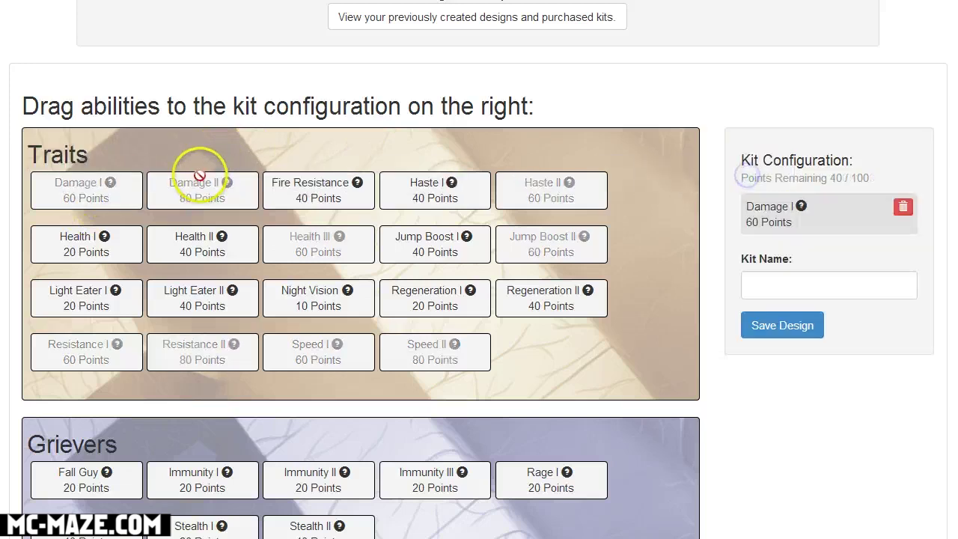
left_click(902, 208)
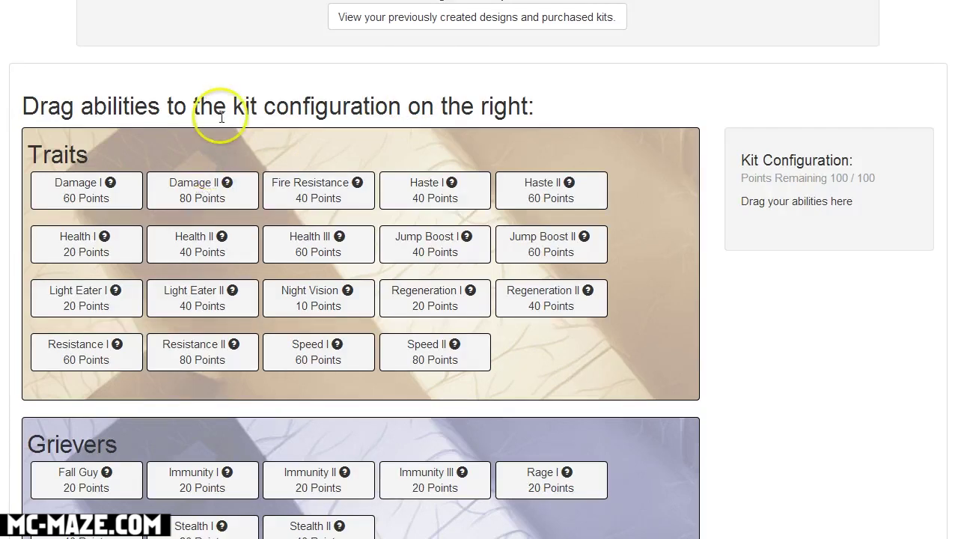
scroll(437, 160, "up", 3)
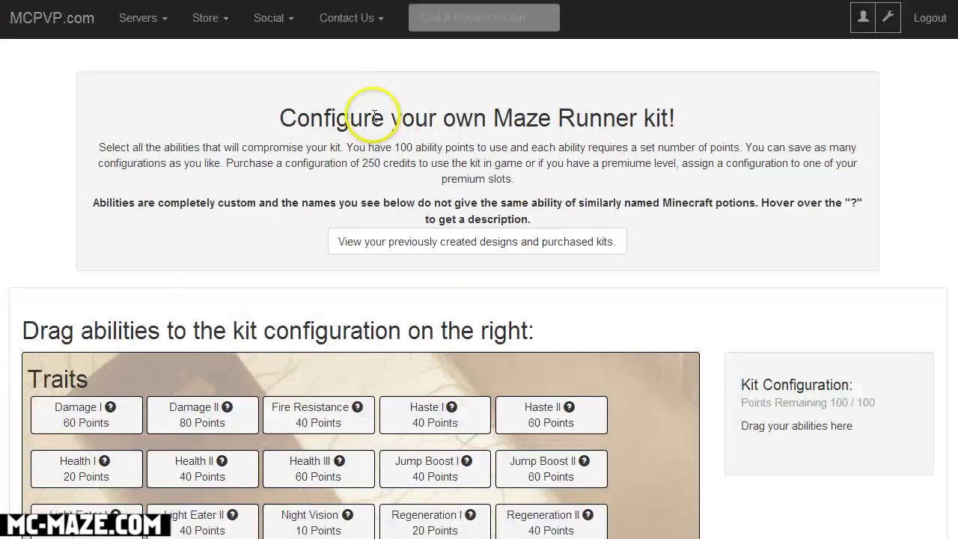